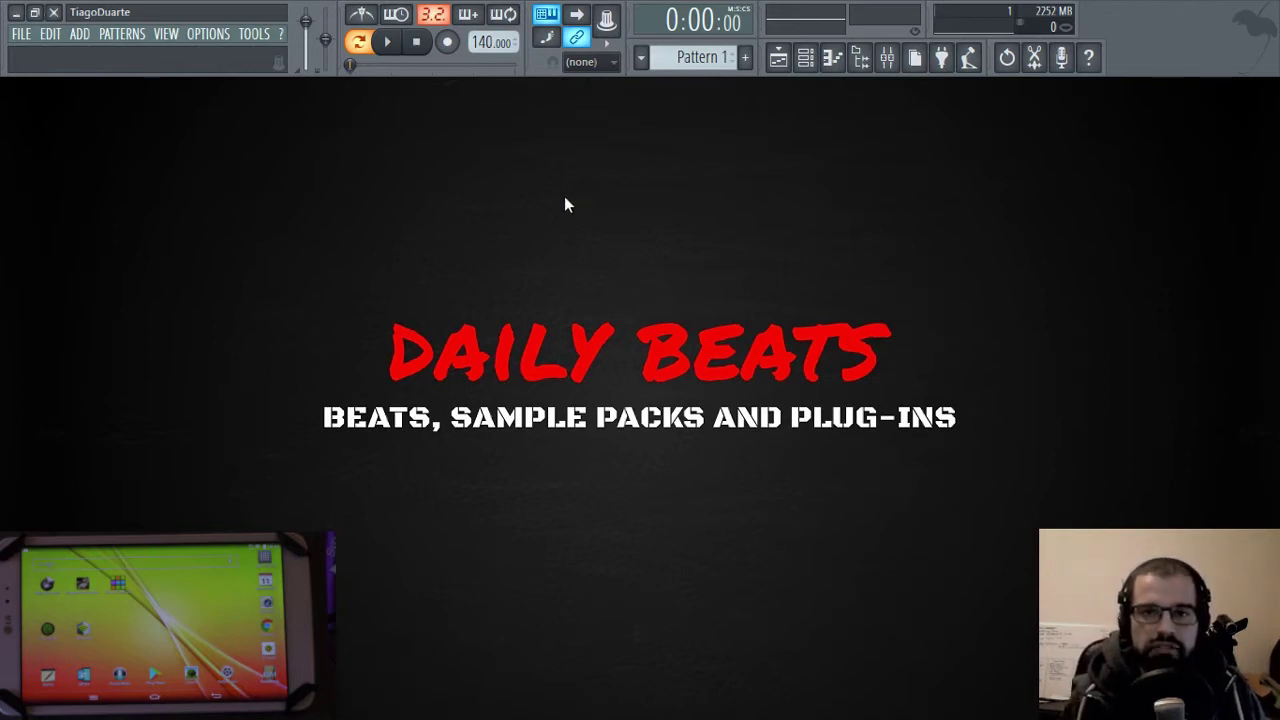
pyautogui.rightClick(544, 16)
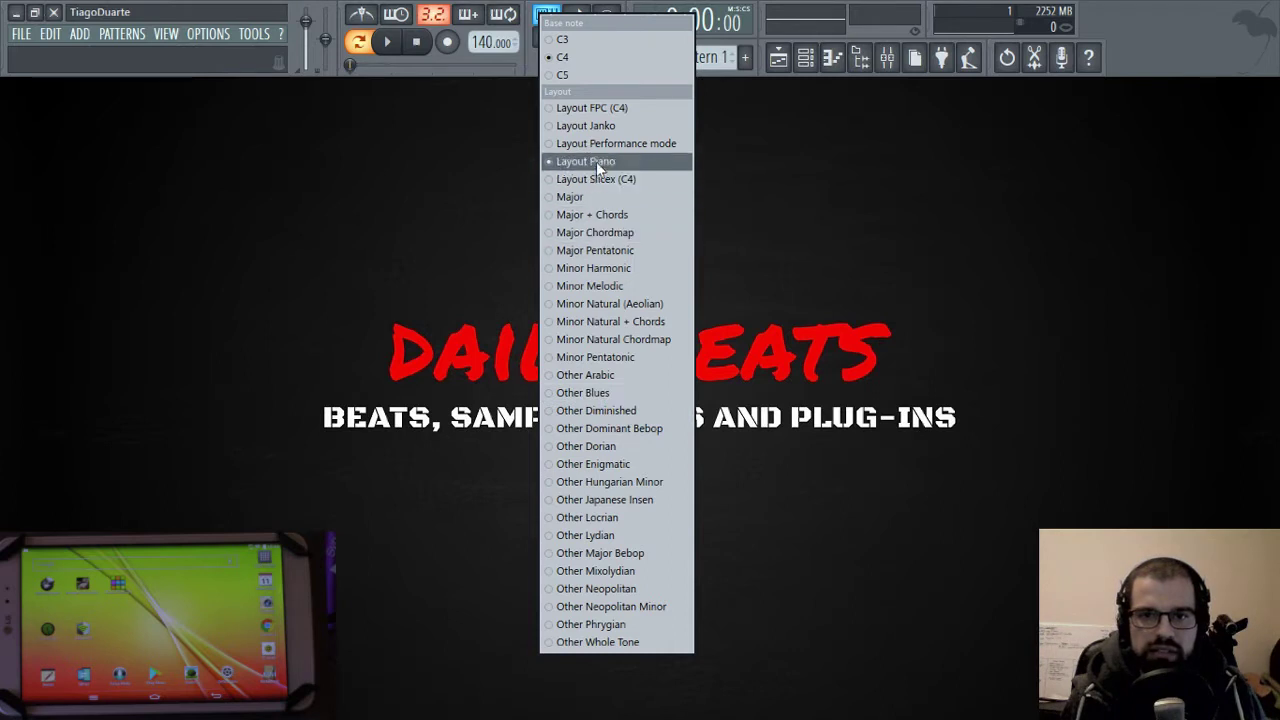
pyautogui.click(466, 195)
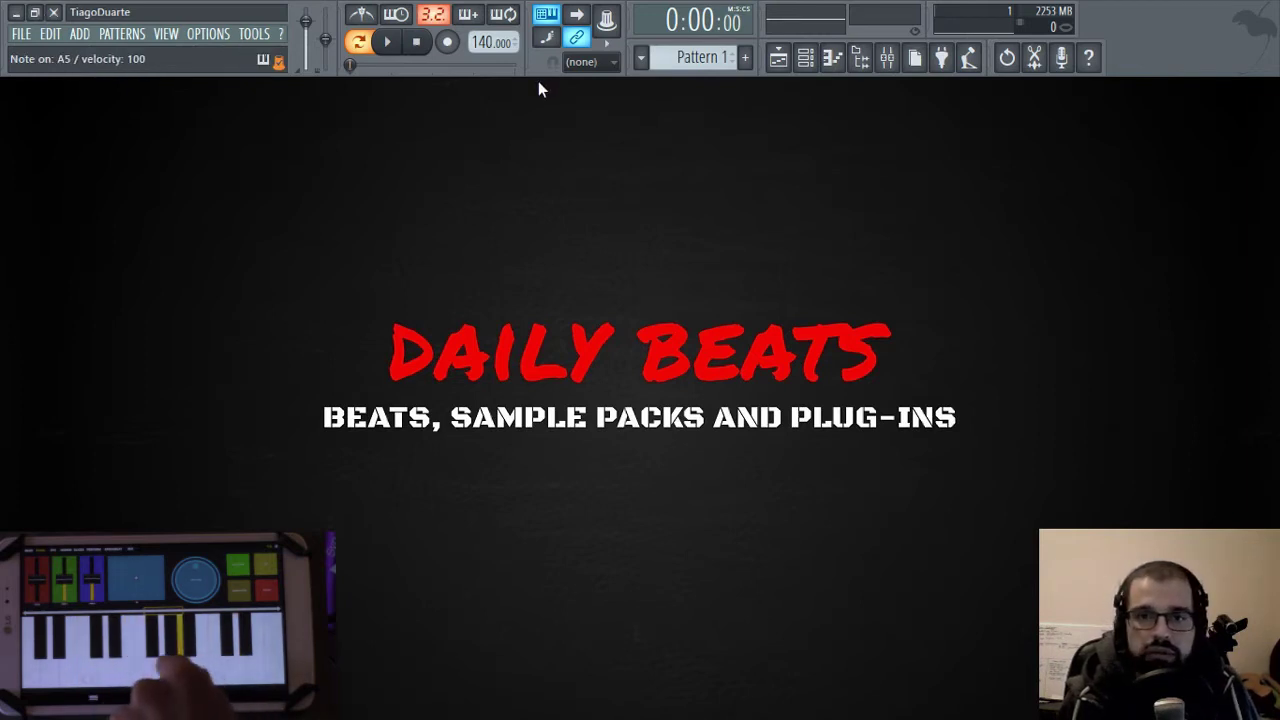
pyautogui.click(204, 35)
pyautogui.click(230, 72)
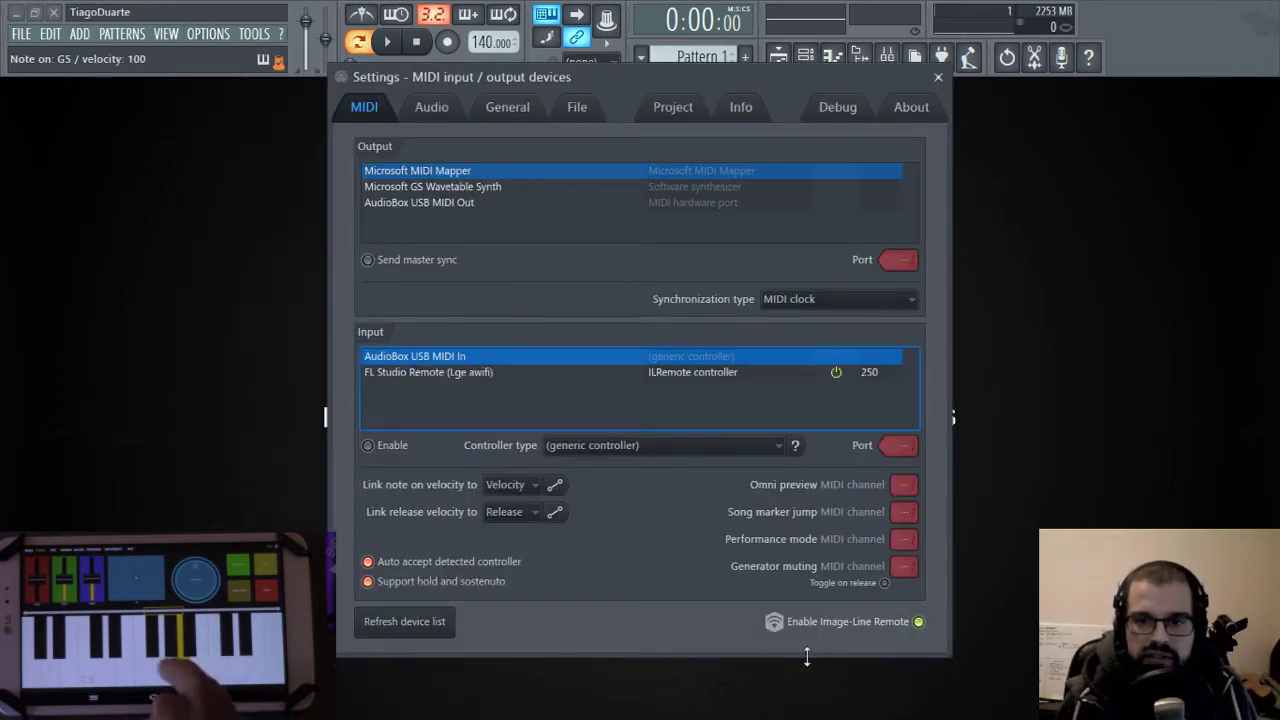
pyautogui.click(944, 80)
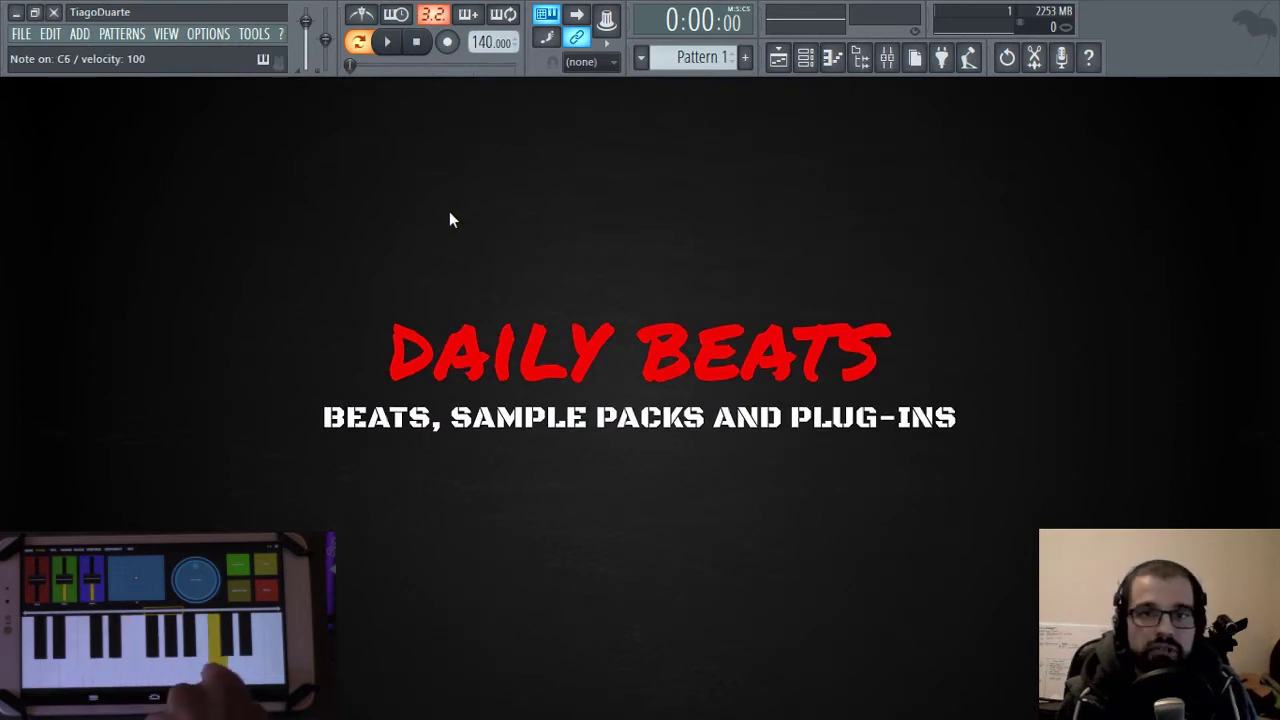
# Add a DailyBeatsVI channel to the Channel rack below Sampler.
pyautogui.click(805, 60)
pyautogui.click(137, 183)
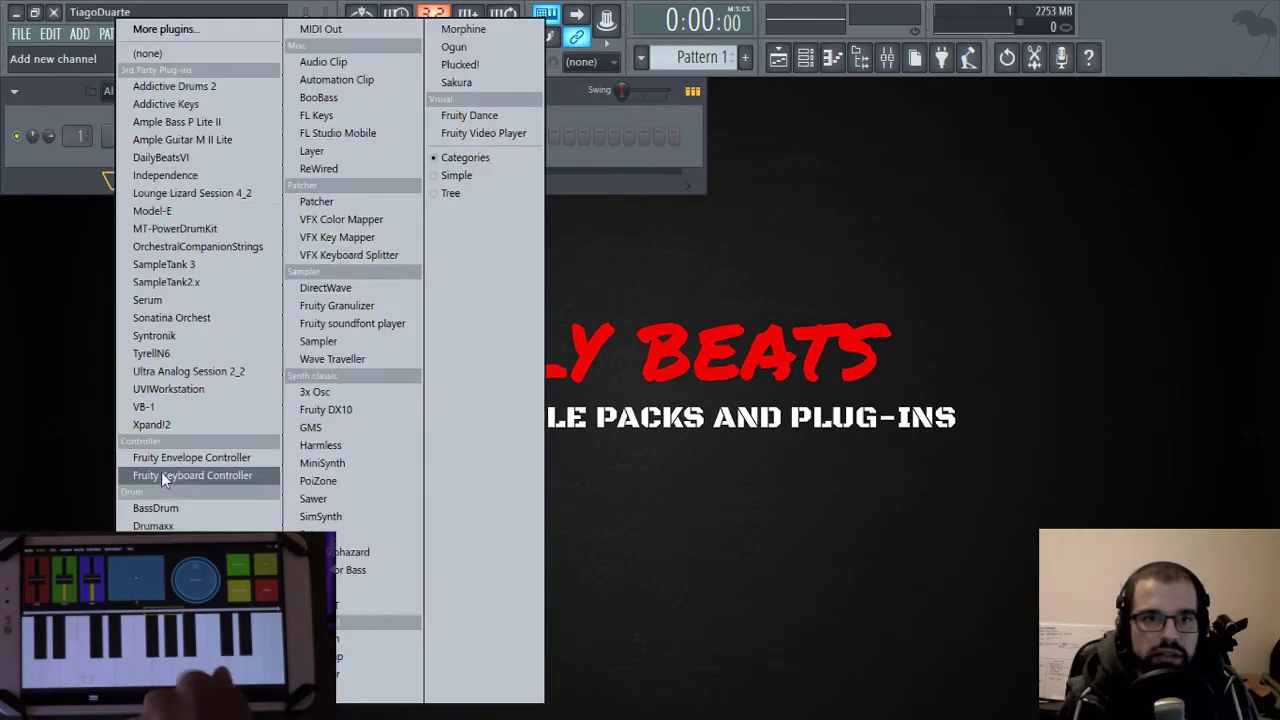
pyautogui.click(160, 157)
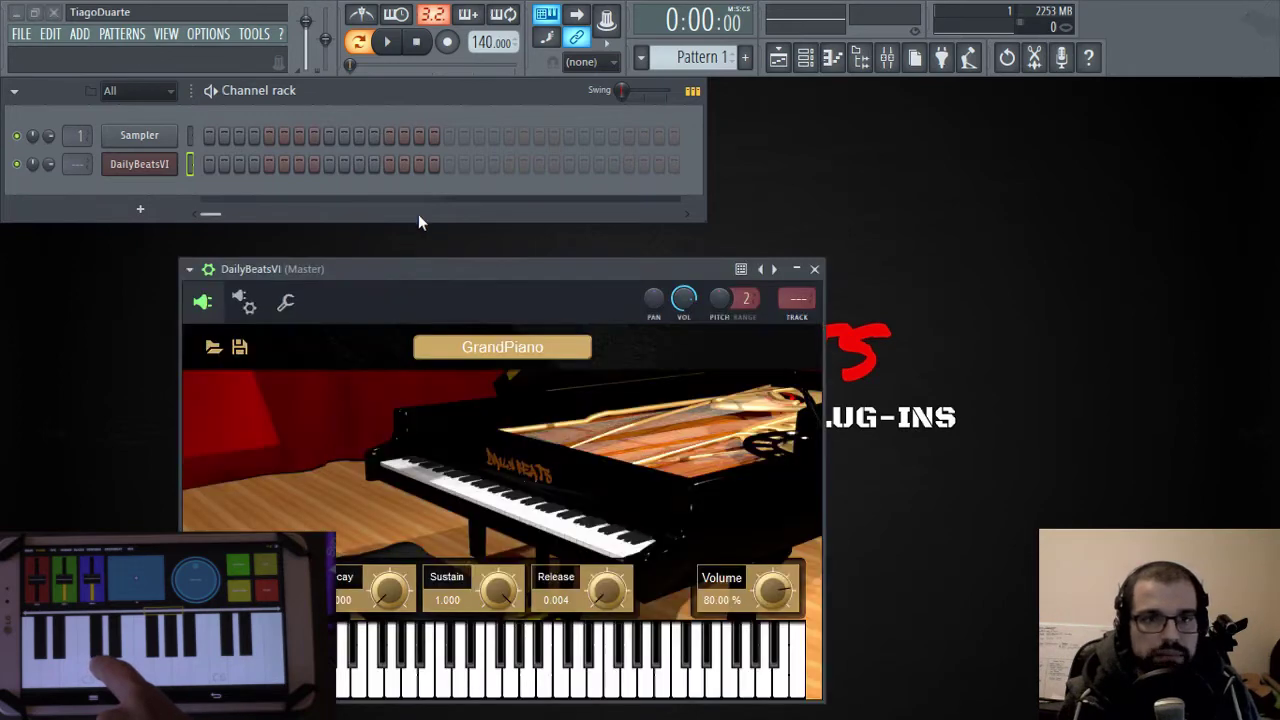
pyautogui.click(815, 270)
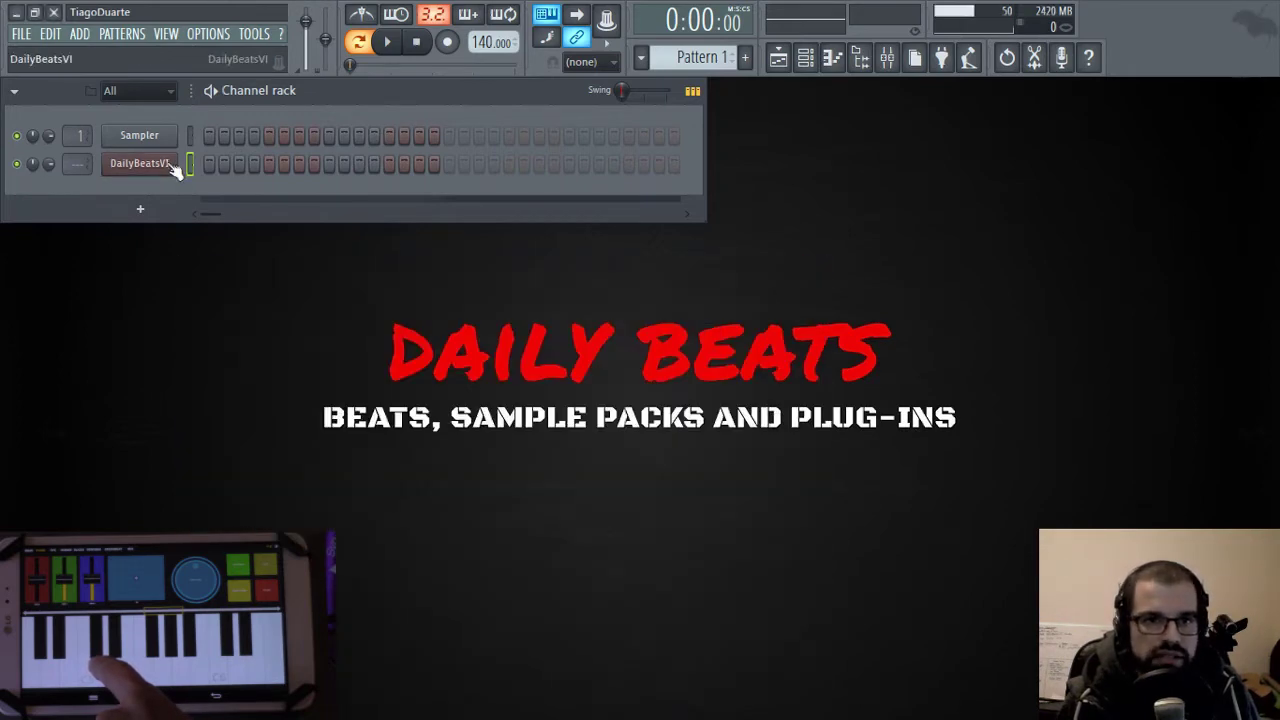
# Open the piano roll for the DailyBeatsVI channel.
pyautogui.rightClick(175, 168)
pyautogui.click(234, 163)
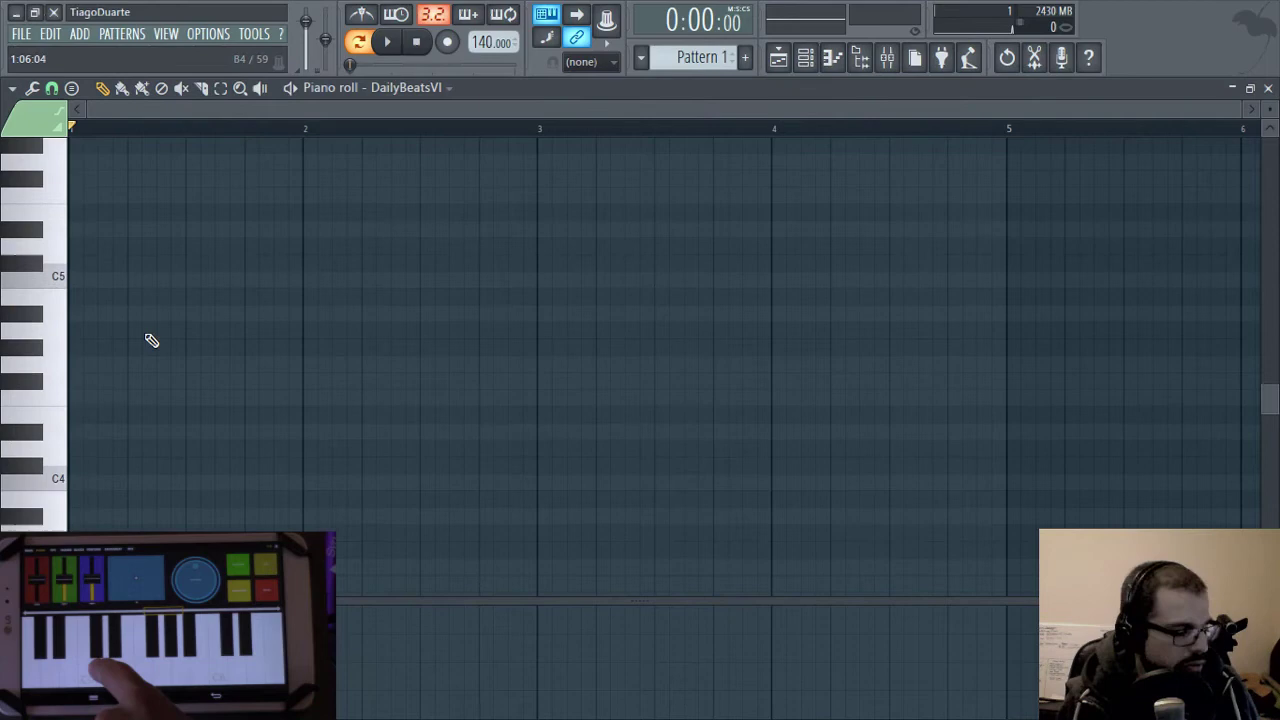
pyautogui.scroll(4, 151, 340)
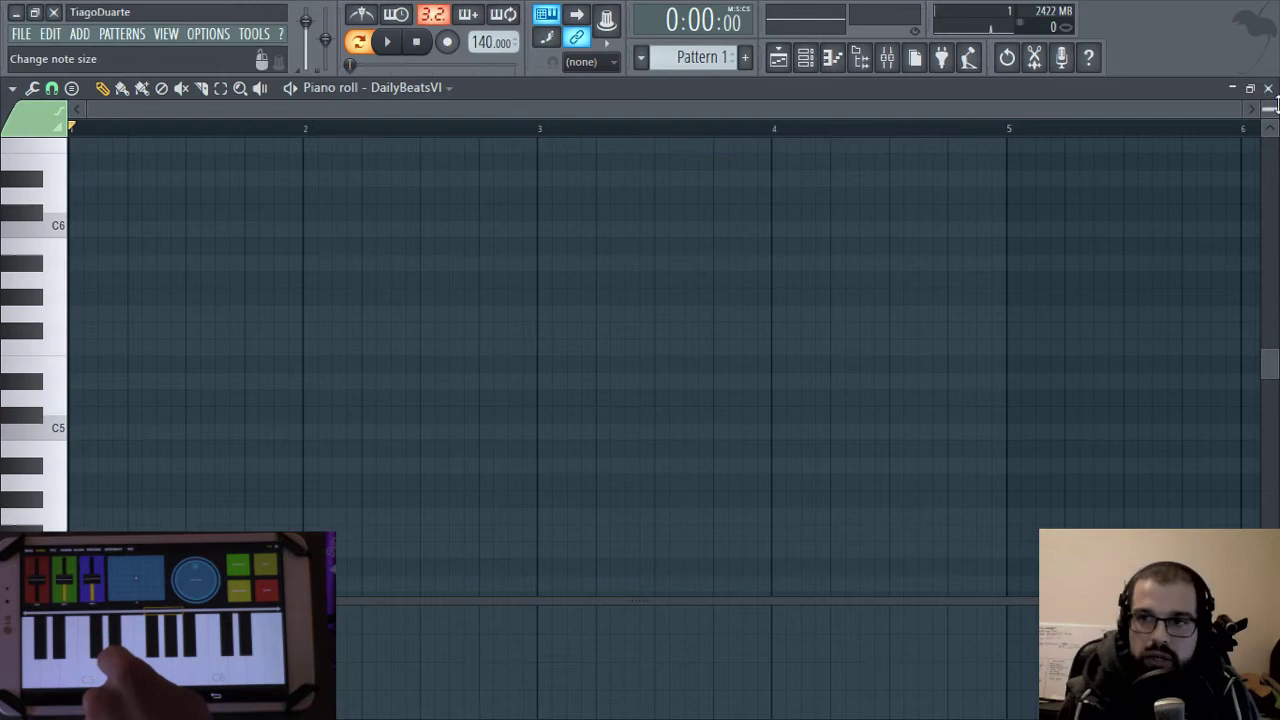
# Close the piano roll, add a Patcher channel to the rack and move its window aside.
pyautogui.click(1268, 88)
pyautogui.click(141, 210)
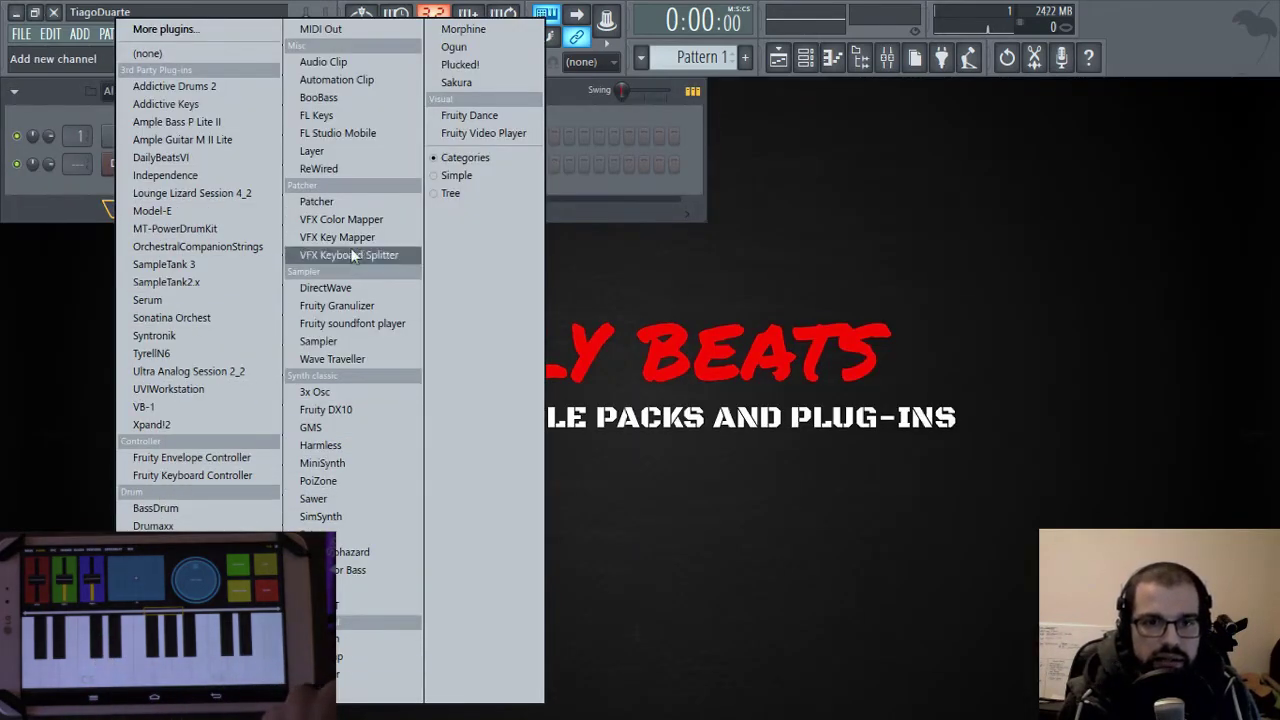
pyautogui.click(316, 201)
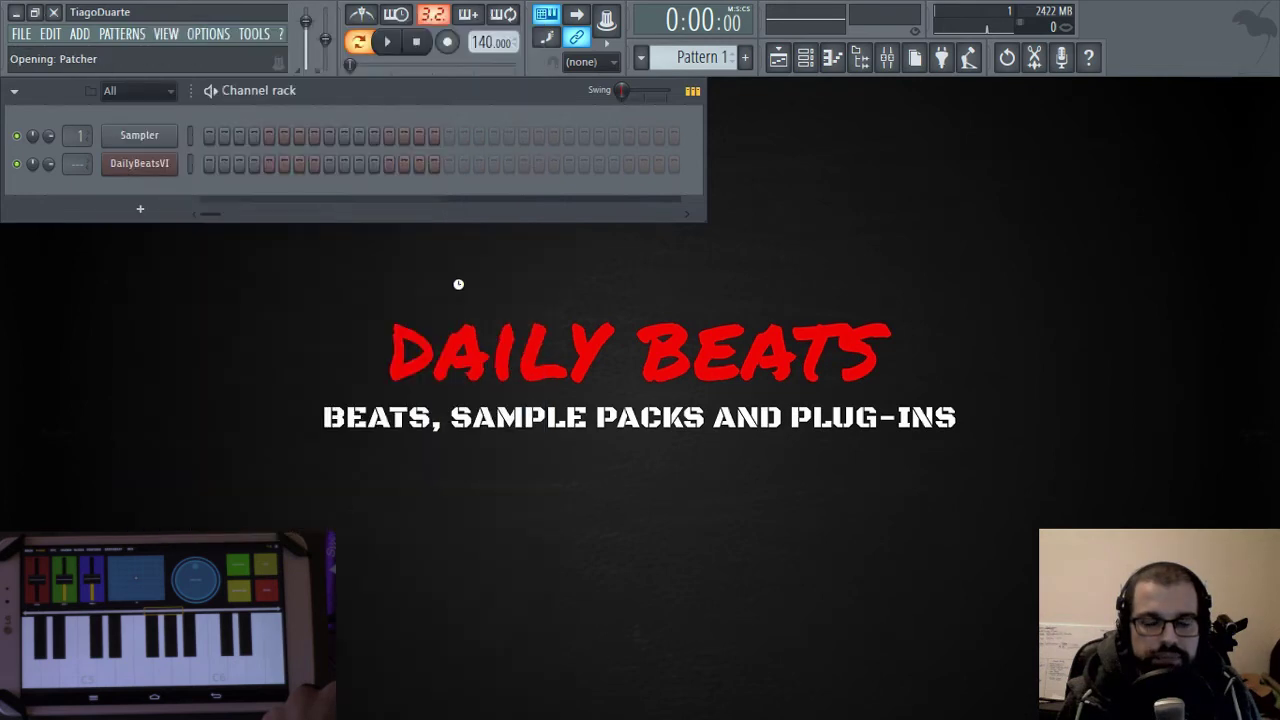
pyautogui.moveTo(288, 100); pyautogui.dragTo(480, 118)
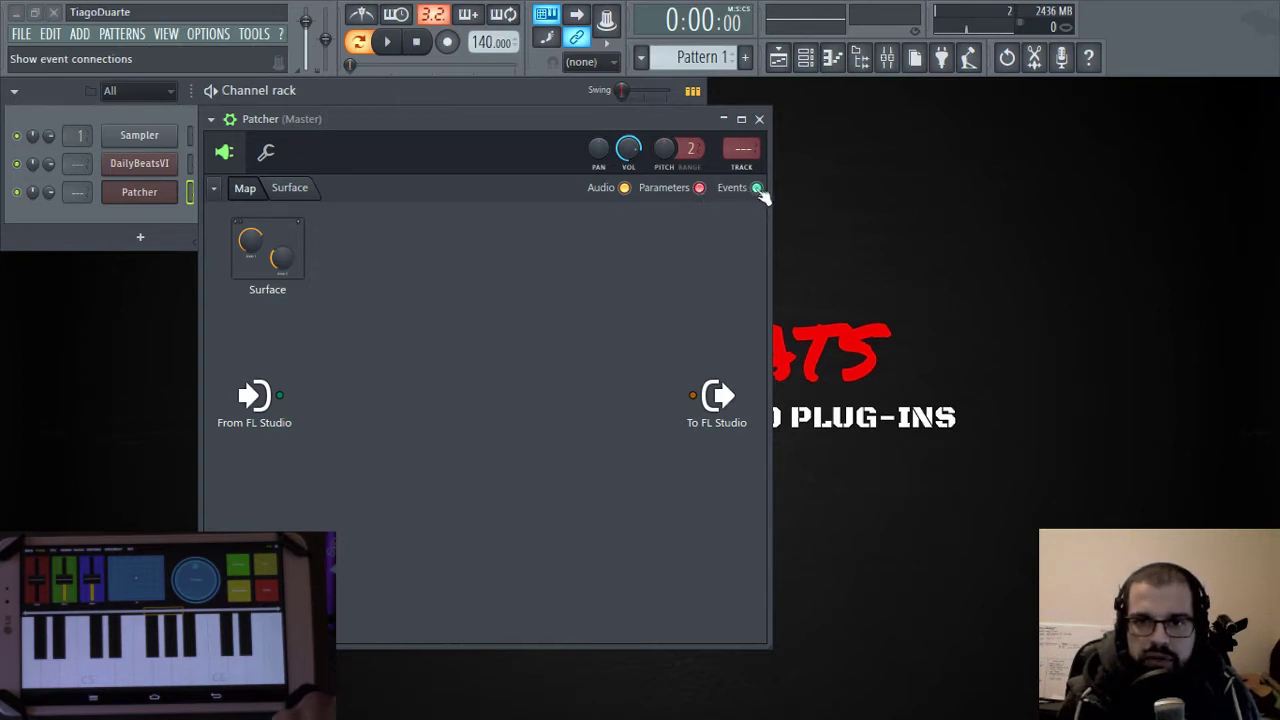
# Load DailyBeatsVI into the Patcher map between From FL Studio and To FL Studio.
pyautogui.rightClick(389, 340)
pyautogui.moveTo(447, 366)
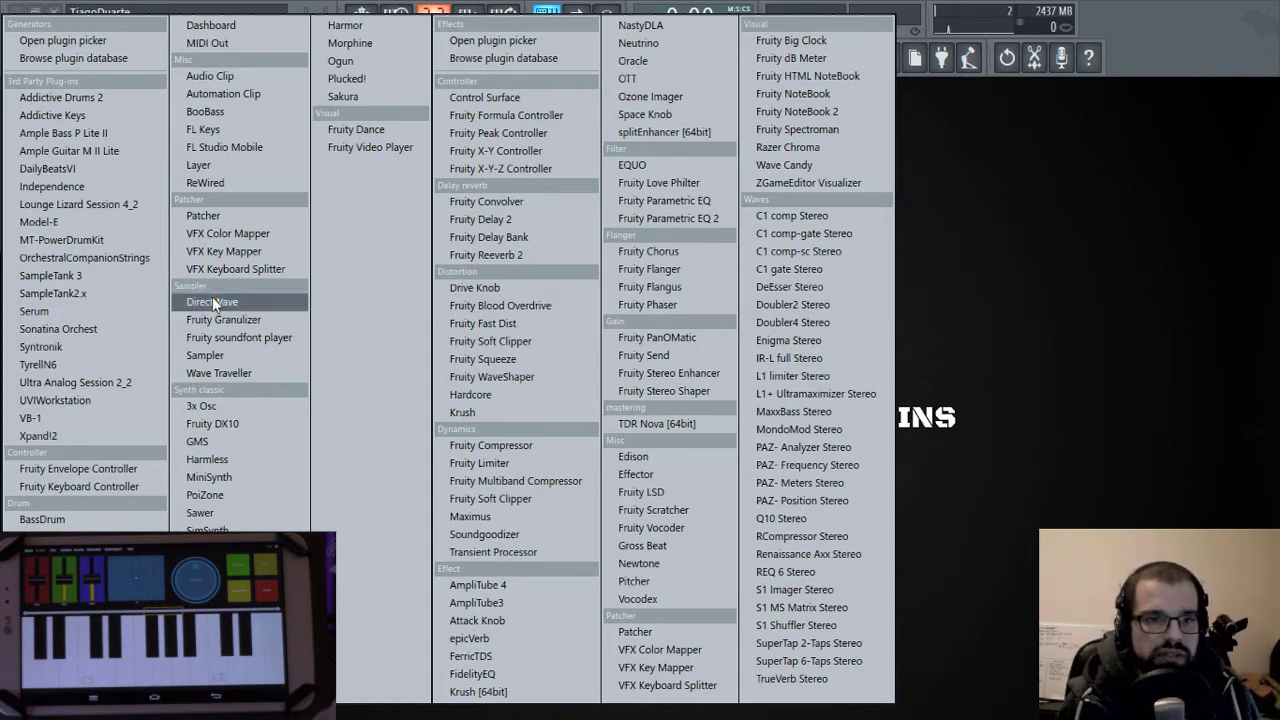
pyautogui.click(48, 169)
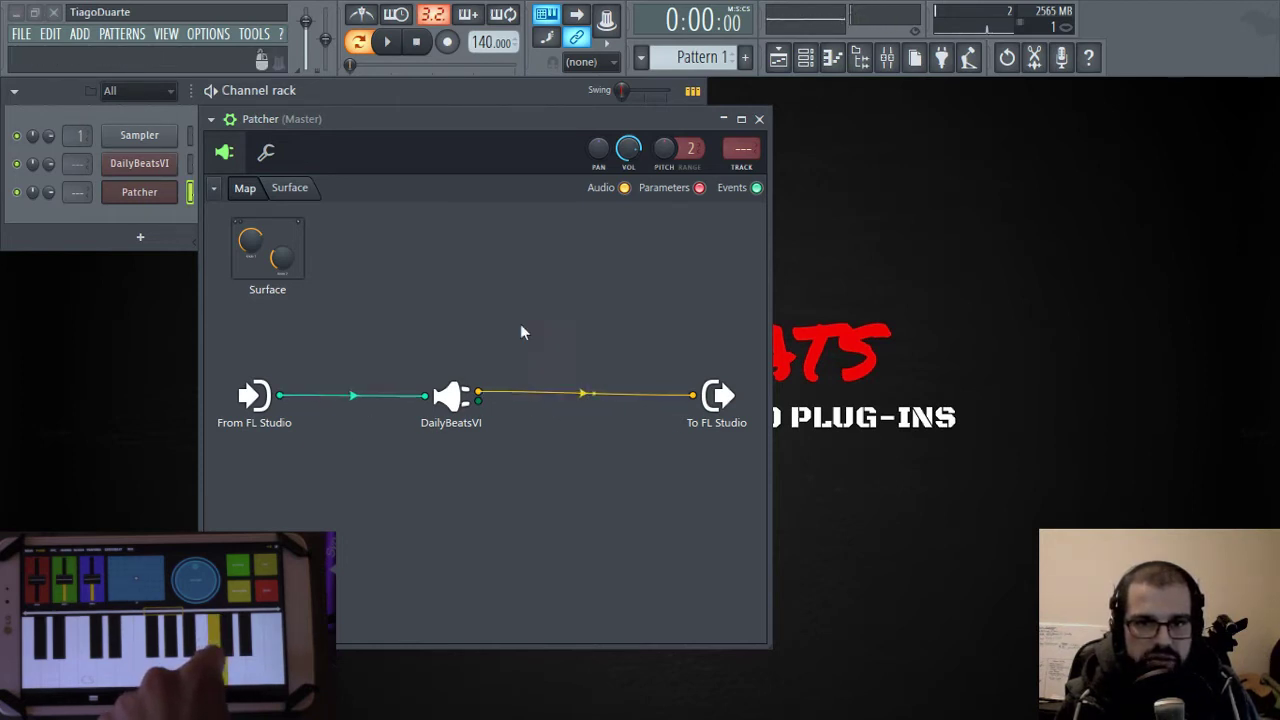
# Add VFX Key Mapper to the Patcher map and position it below DailyBeatsVI.
pyautogui.rightClick(419, 301)
pyautogui.click(463, 330)
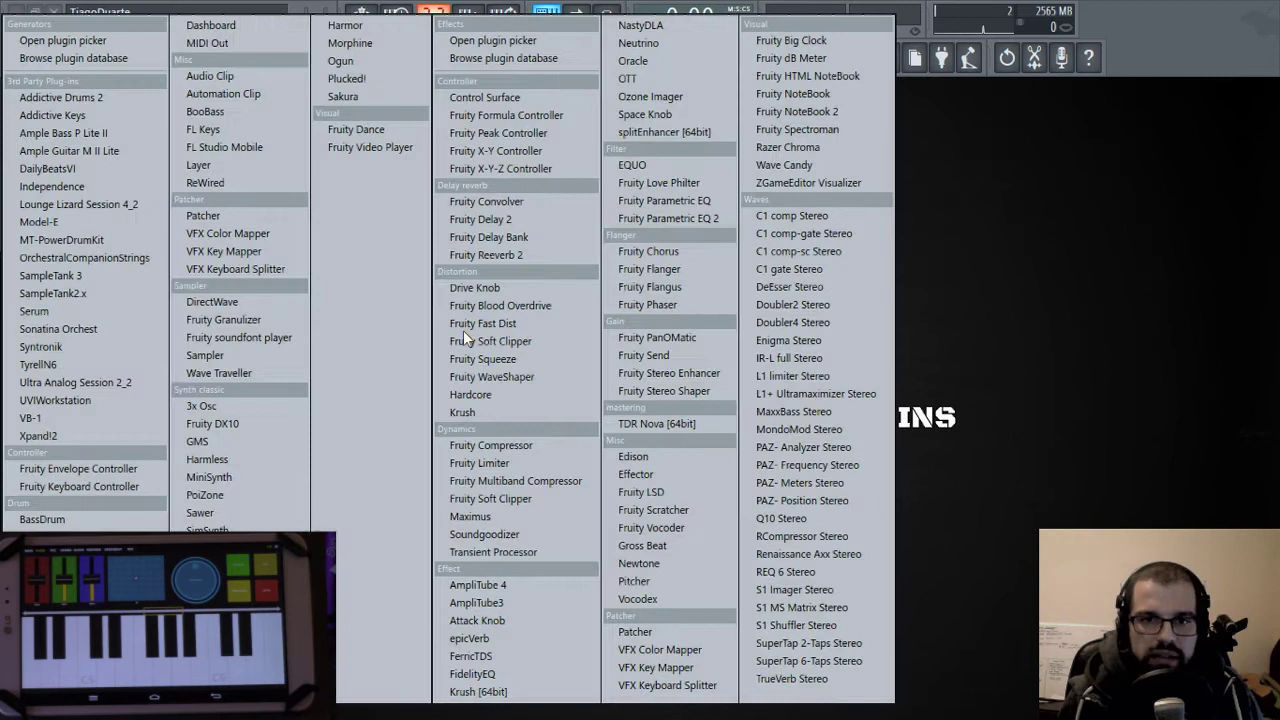
pyautogui.click(245, 258)
pyautogui.moveTo(443, 395); pyautogui.dragTo(452, 320)
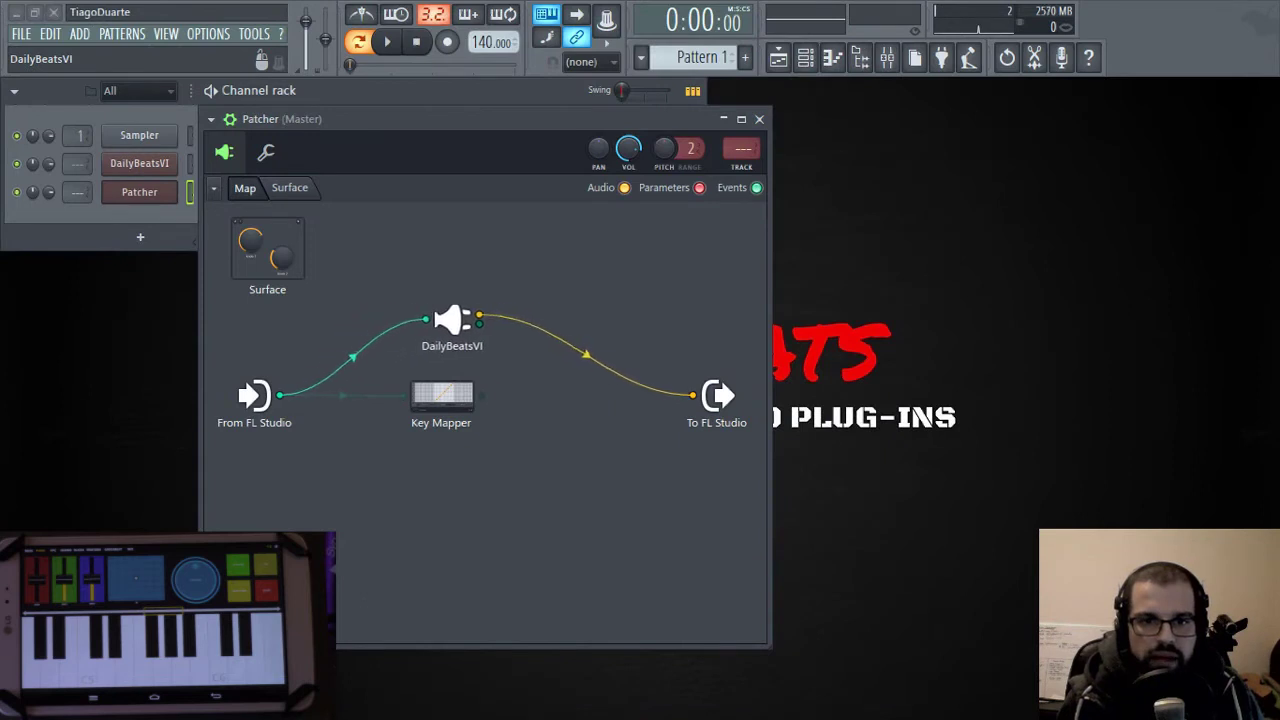
pyautogui.moveTo(441, 395); pyautogui.dragTo(404, 406)
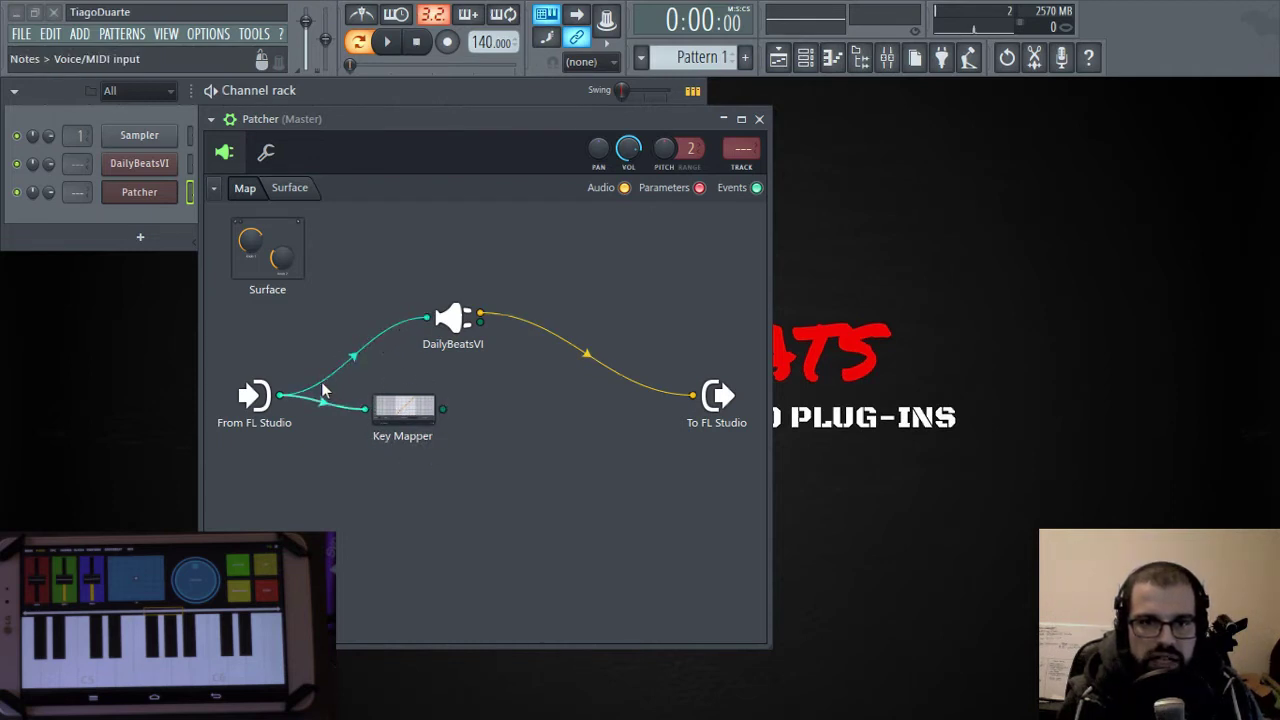
# Rewire the chain as From FL Studio → Key Mapper → DailyBeatsVI → To FL Studio.
pyautogui.moveTo(427, 320); pyautogui.dragTo(372, 357)
pyautogui.moveTo(403, 405); pyautogui.dragTo(374, 393)
pyautogui.moveTo(450, 318); pyautogui.dragTo(496, 392)
pyautogui.moveTo(408, 394); pyautogui.dragTo(497, 393)
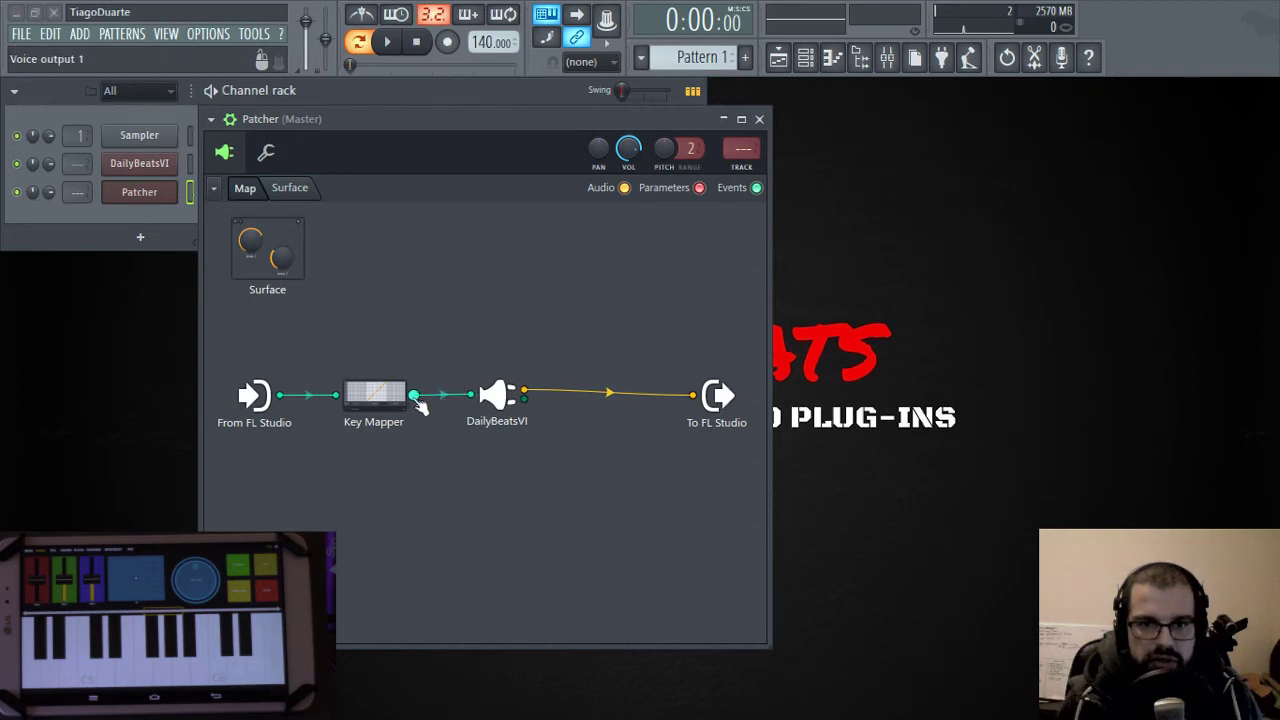
pyautogui.moveTo(528, 395); pyautogui.dragTo(700, 393)
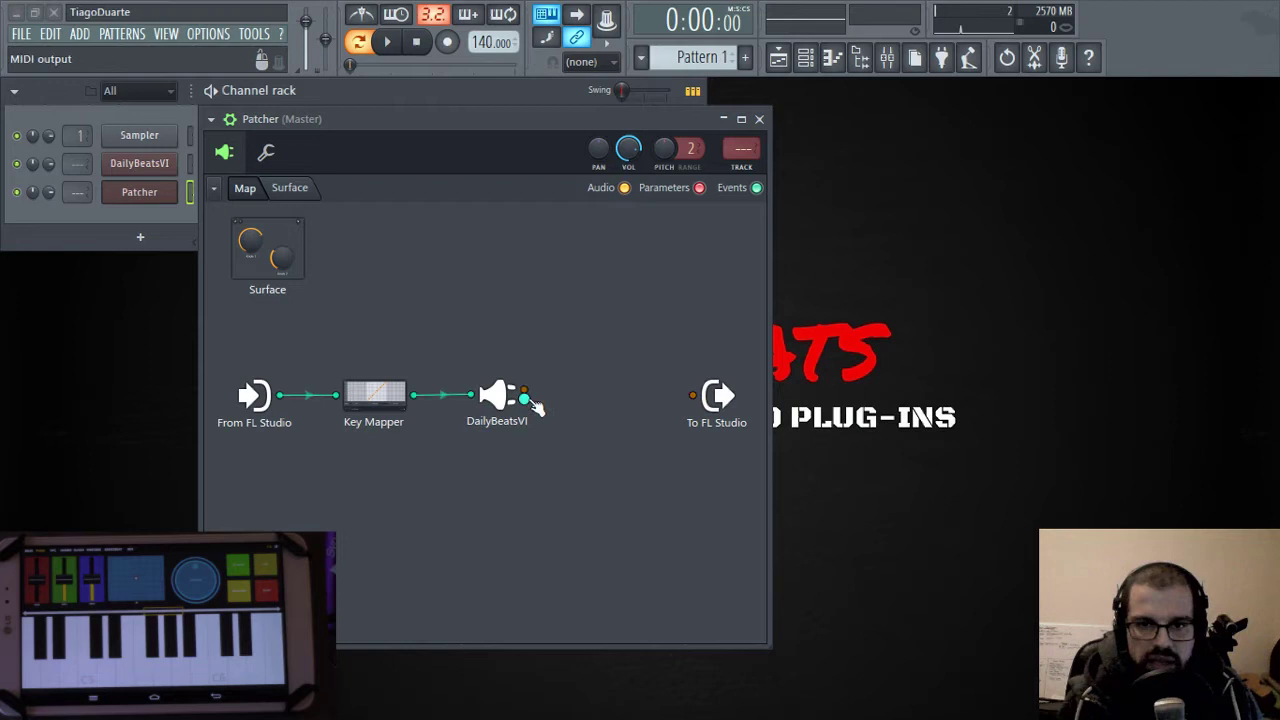
pyautogui.moveTo(524, 400)
pyautogui.mouseDown()
pyautogui.moveTo(685, 393)
pyautogui.moveTo(700, 357)
pyautogui.moveTo(700, 203)
pyautogui.moveTo(586, 268)
pyautogui.moveTo(623, 223)
pyautogui.moveTo(690, 395)
pyautogui.mouseUp()
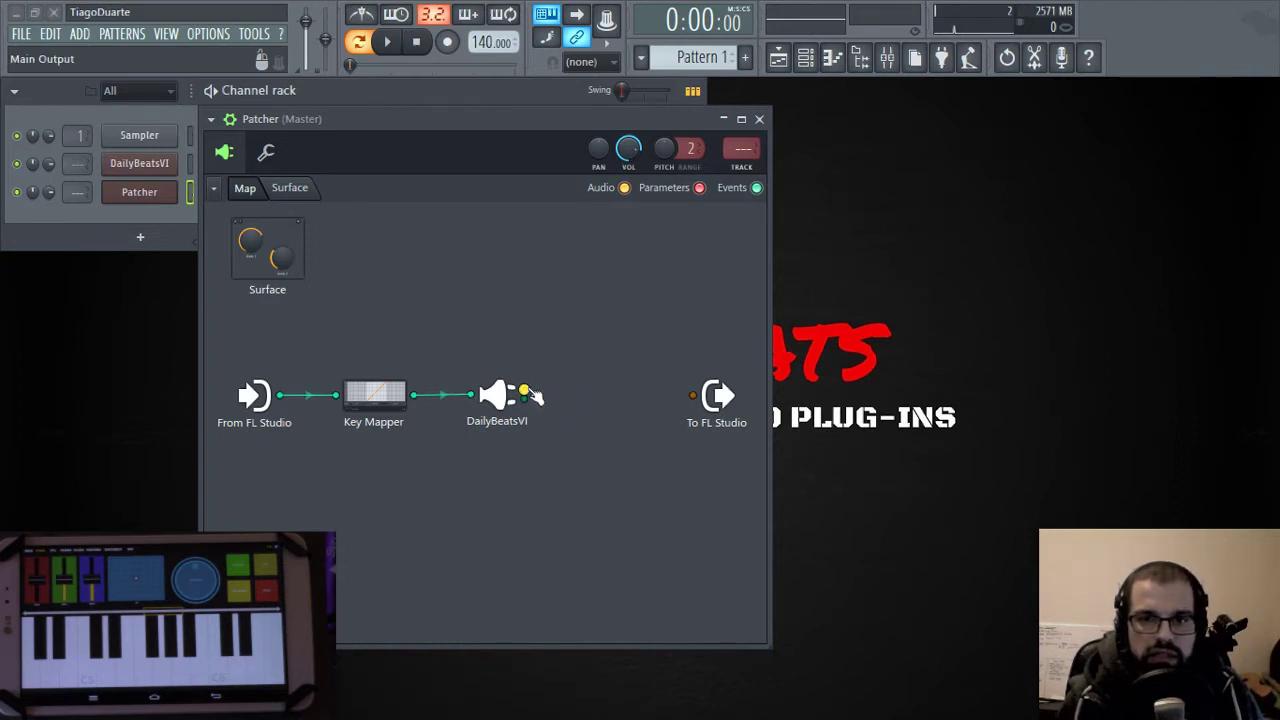
pyautogui.moveTo(533, 396); pyautogui.dragTo(698, 400)
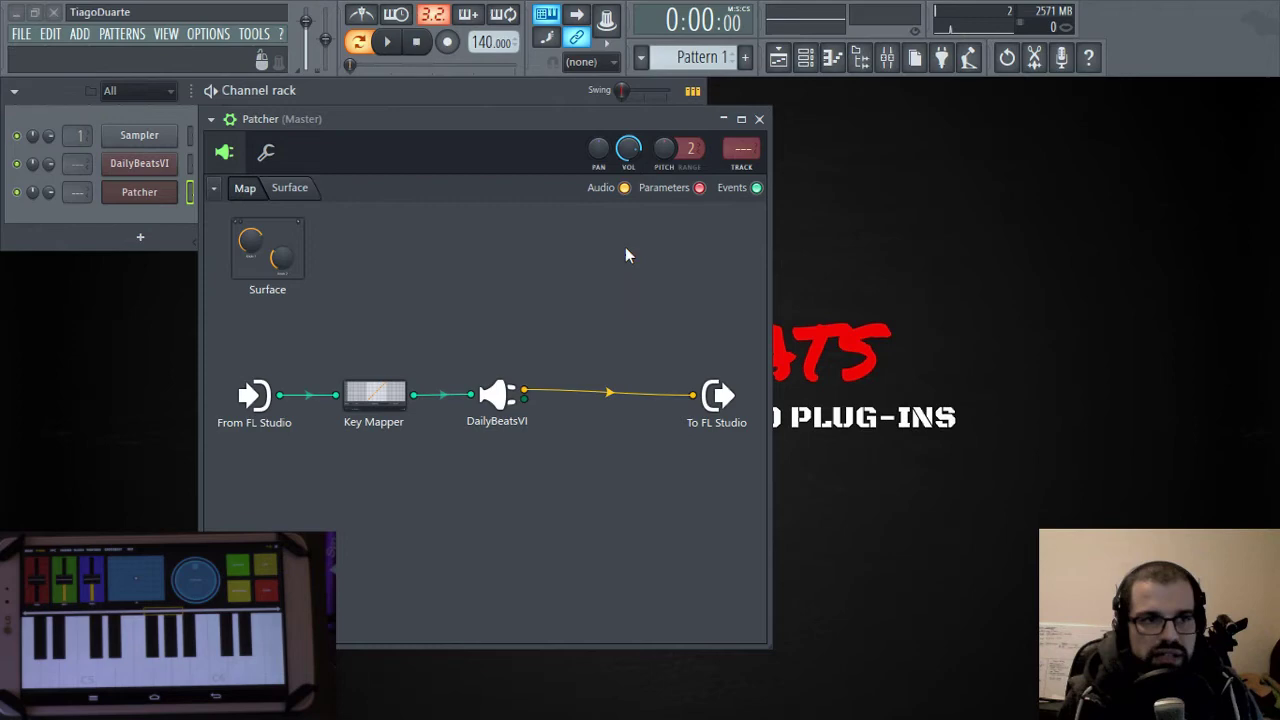
# Apply the Key Mapper's Blues scale preset, snapping notes to C, D#, F, F#, G, A#.
pyautogui.doubleClick(390, 400)
pyautogui.moveTo(603, 417); pyautogui.dragTo(489, 170)
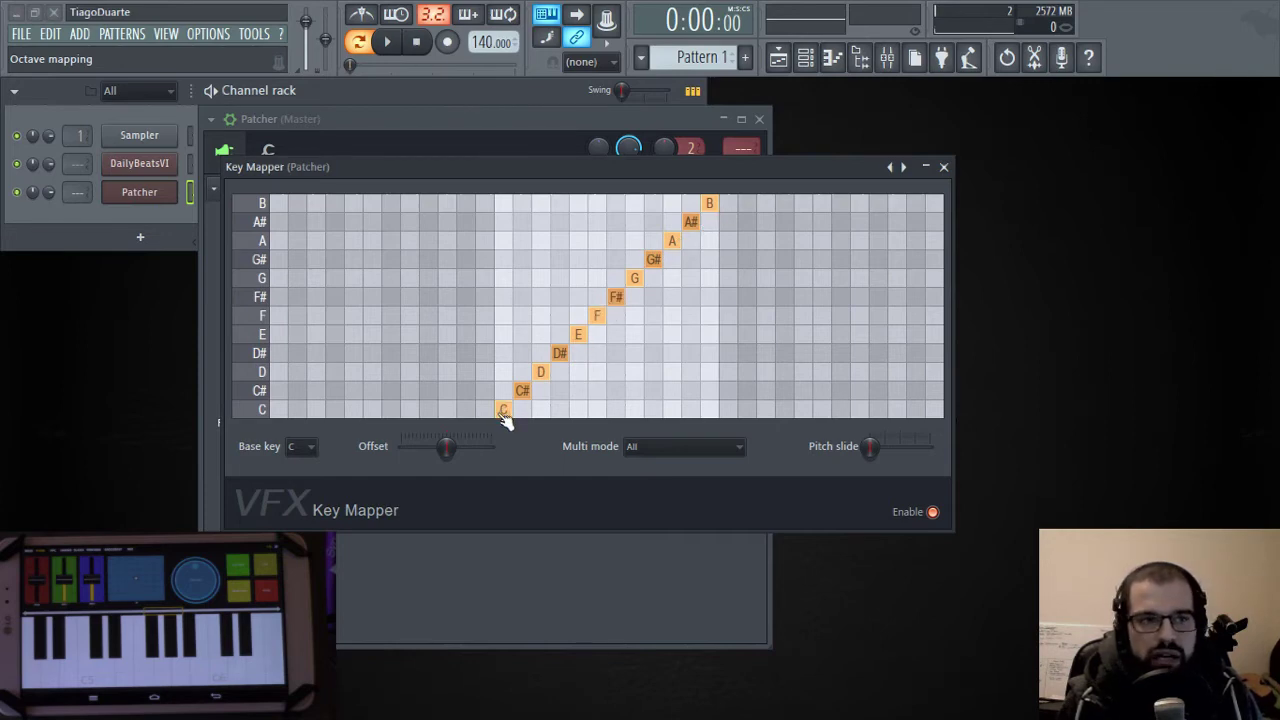
pyautogui.rightClick(890, 167)
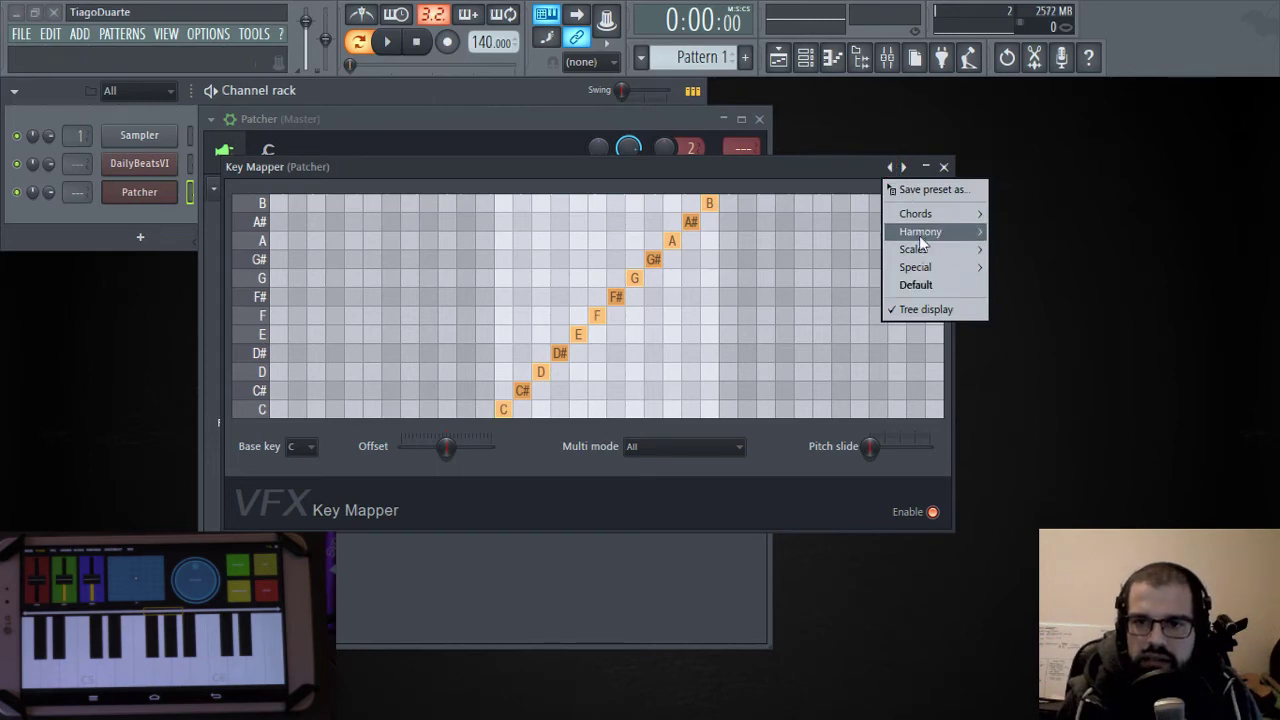
pyautogui.moveTo(925, 254)
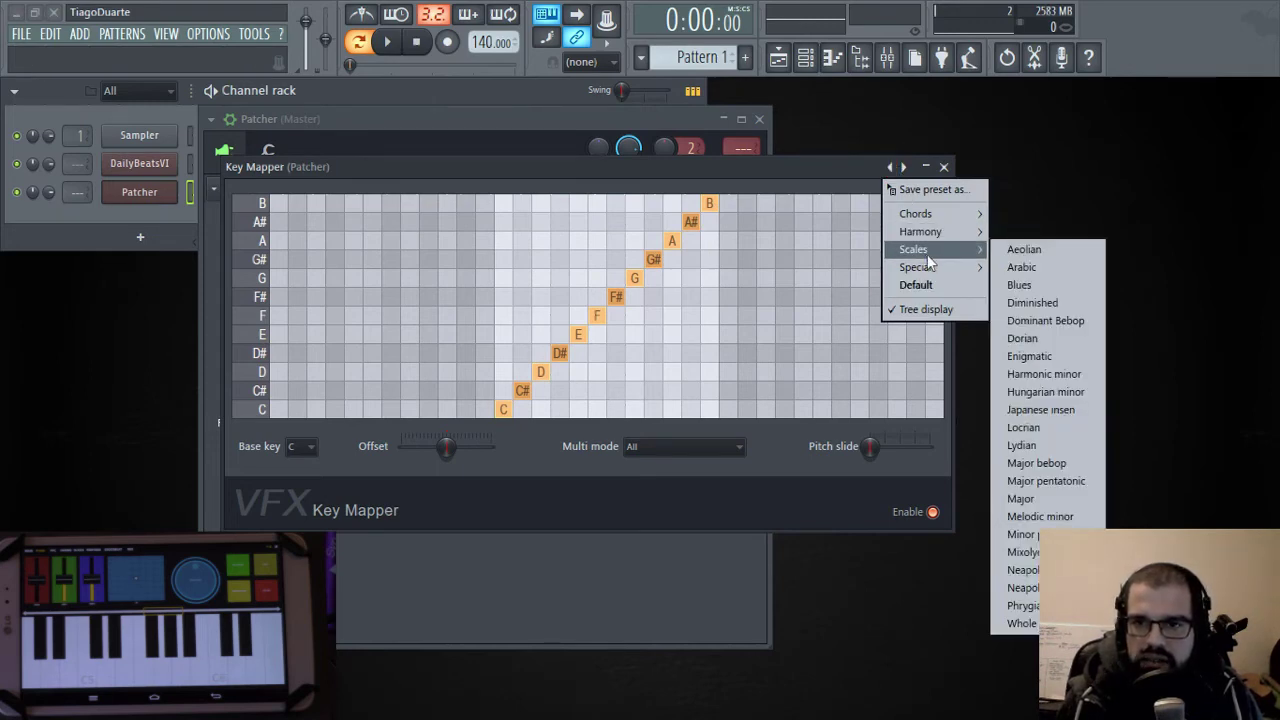
pyautogui.click(1039, 285)
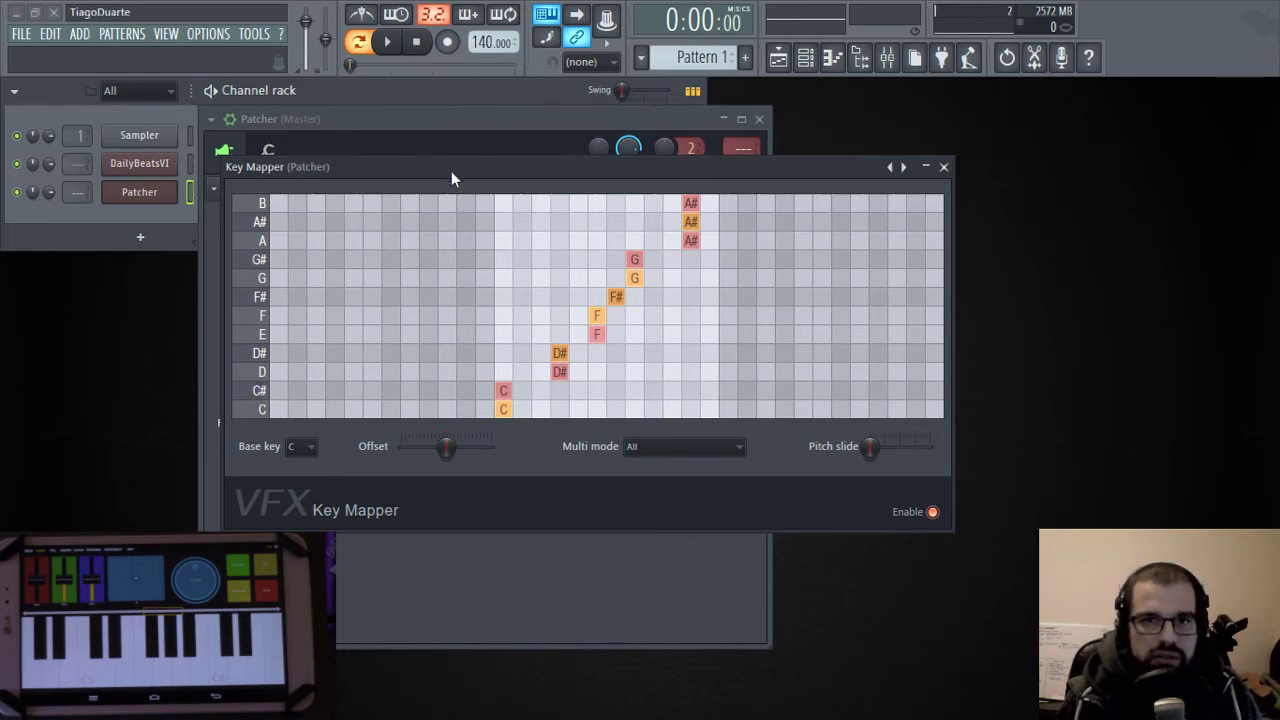
pyautogui.moveTo(451, 171); pyautogui.dragTo(367, 177)
# Close Patcher and reopen the DailyBeatsVI piano roll.
pyautogui.click(768, 124)
pyautogui.moveTo(478, 175); pyautogui.dragTo(551, 100)
pyautogui.rightClick(165, 162)
pyautogui.click(215, 164)
# Resize the piano roll and place it to the right of the Key Mapper.
pyautogui.doubleClick(556, 90)
pyautogui.moveTo(614, 128); pyautogui.dragTo(1130, 300)
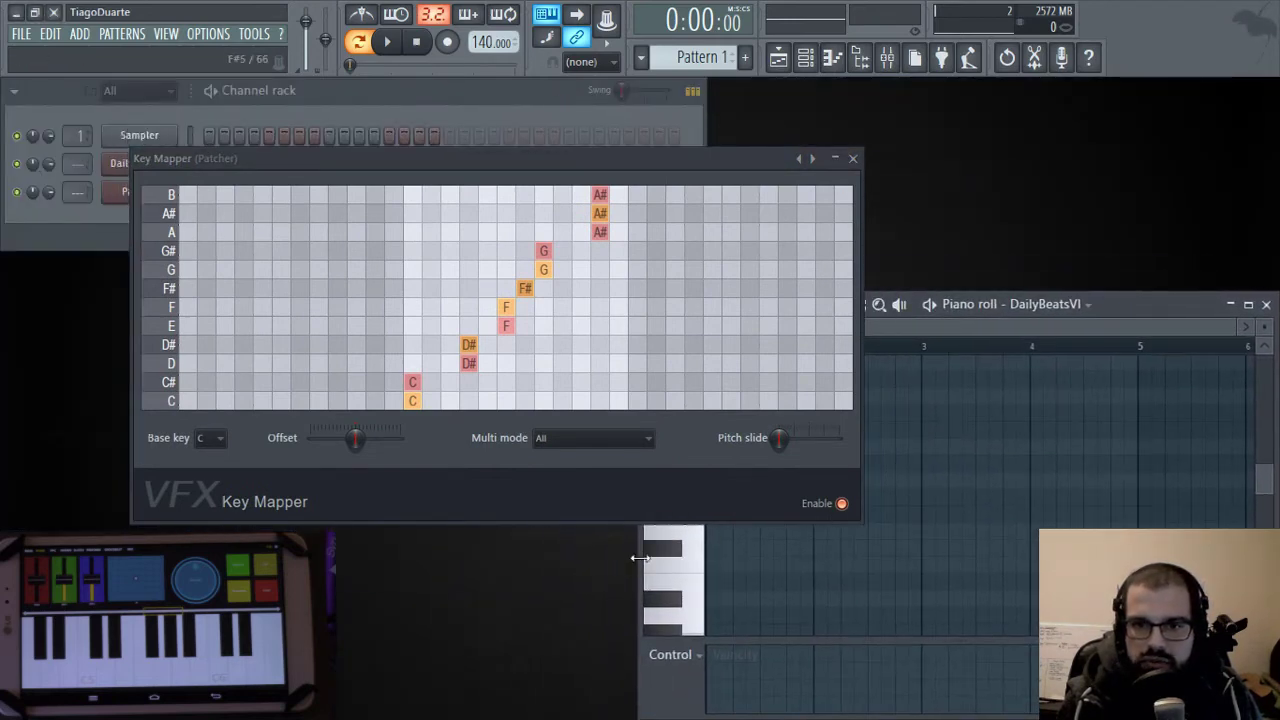
pyautogui.moveTo(640, 558); pyautogui.dragTo(875, 558)
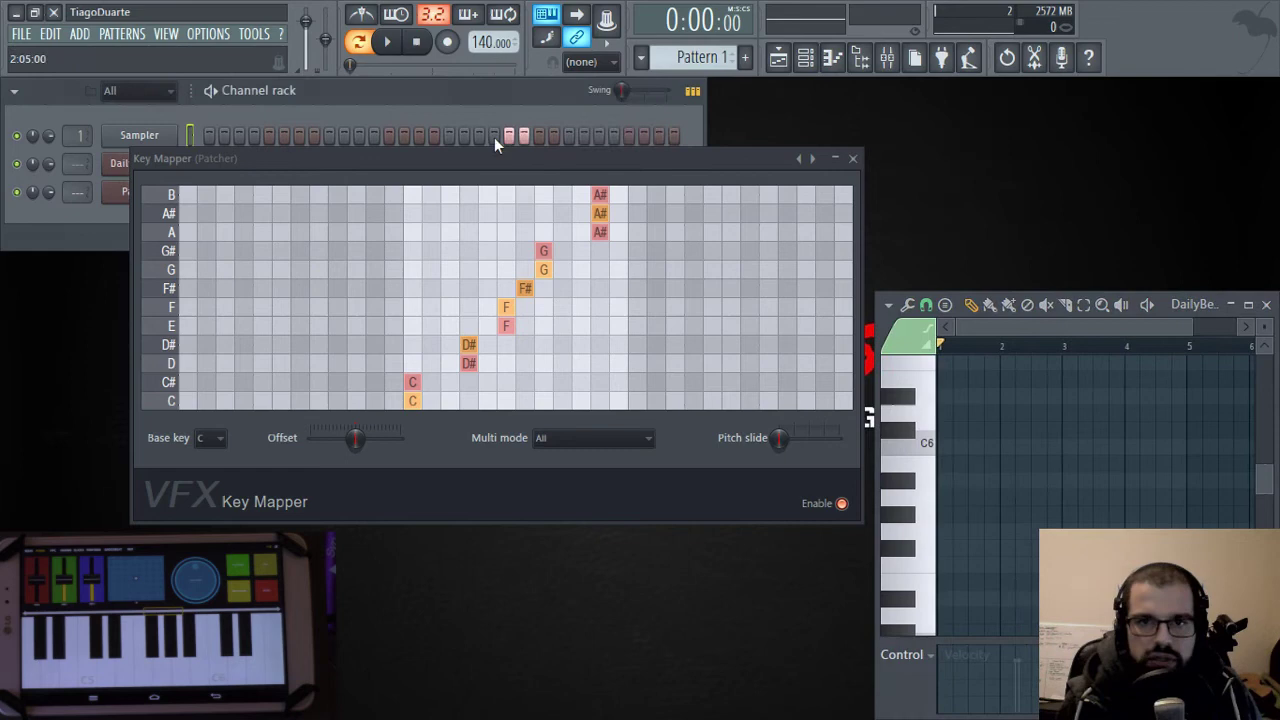
pyautogui.moveTo(460, 163); pyautogui.dragTo(367, 192)
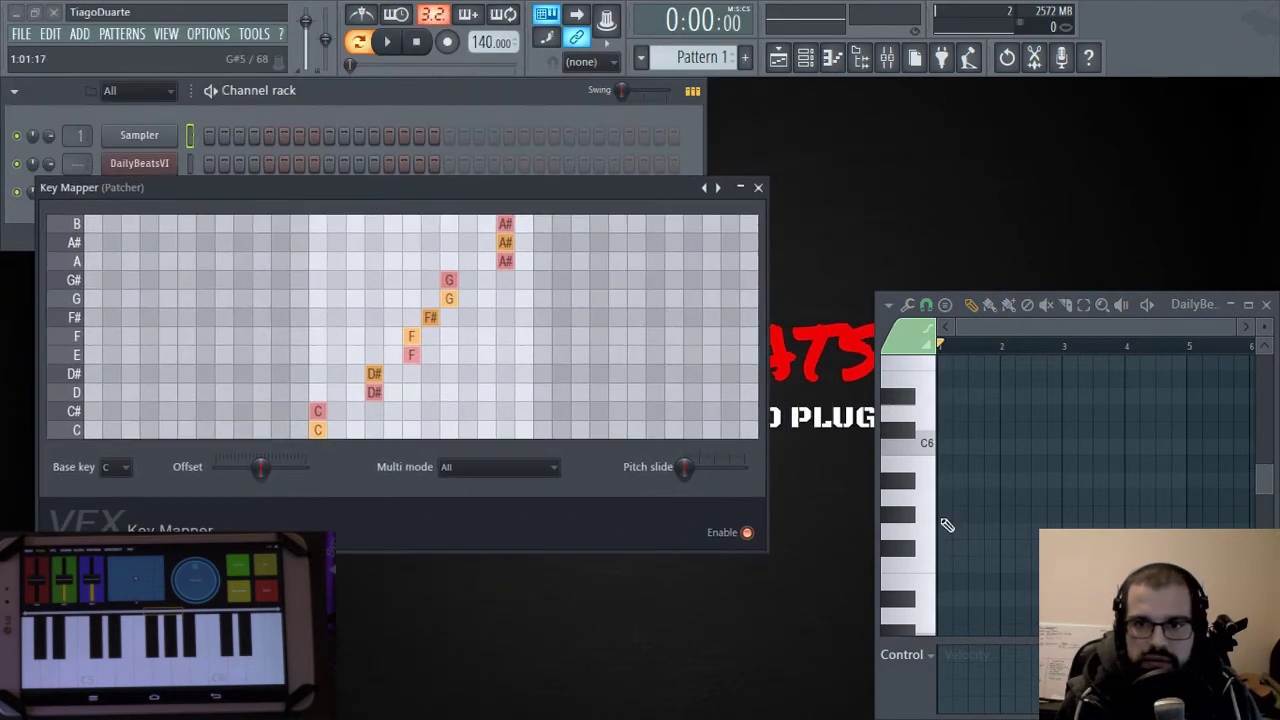
pyautogui.moveTo(877, 476); pyautogui.dragTo(772, 476)
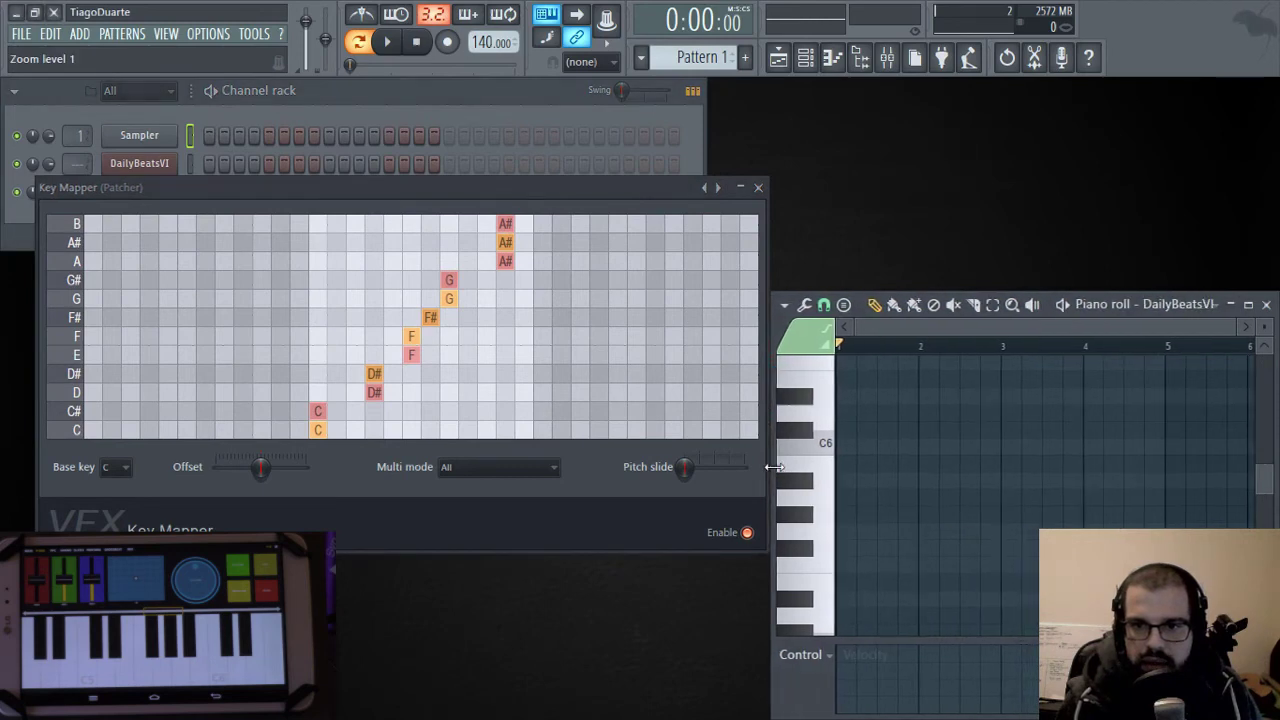
# Set the piano roll's scale highlighting to root C with the Blues scale.
pyautogui.scroll(-1, 960, 506)
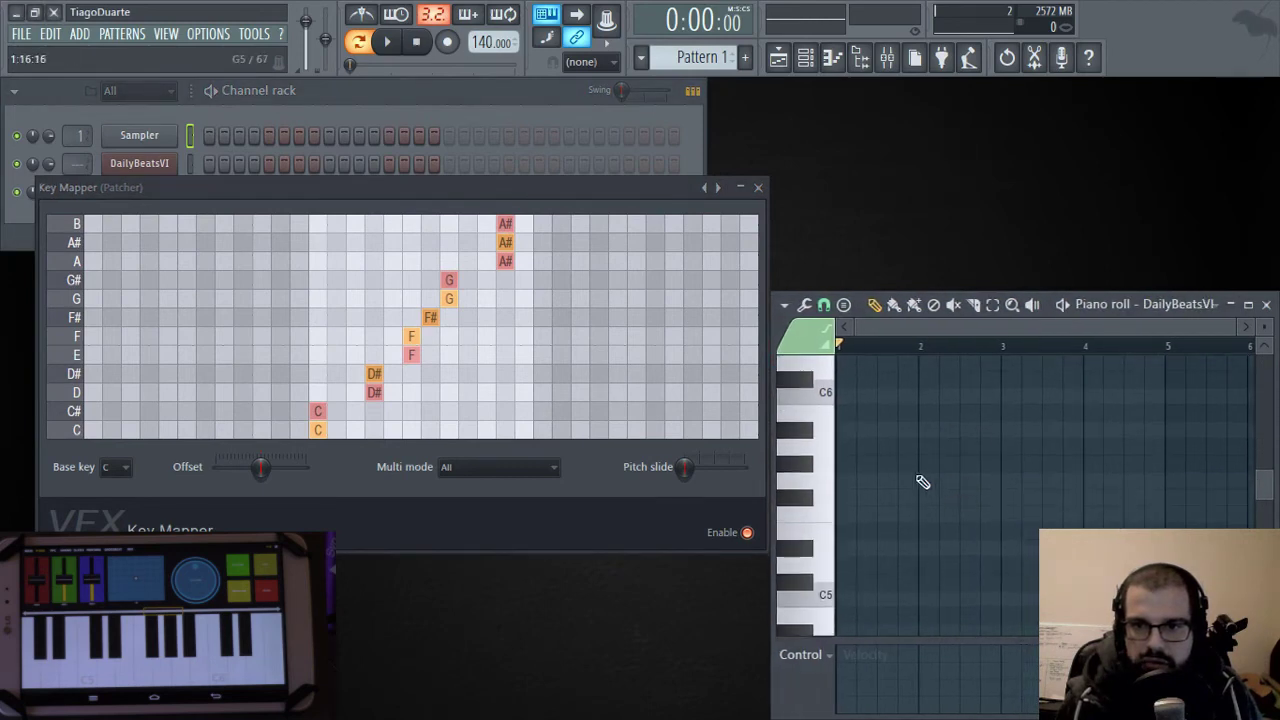
pyautogui.click(784, 306)
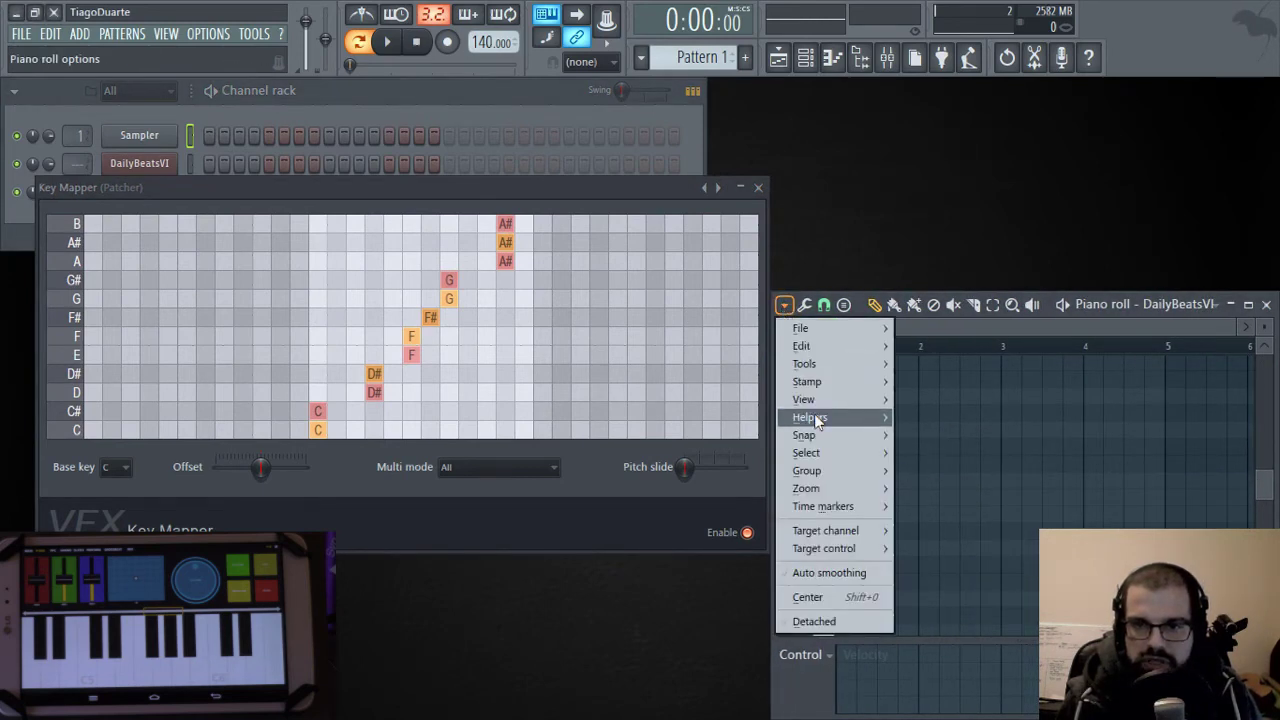
pyautogui.moveTo(816, 420)
pyautogui.moveTo(965, 446)
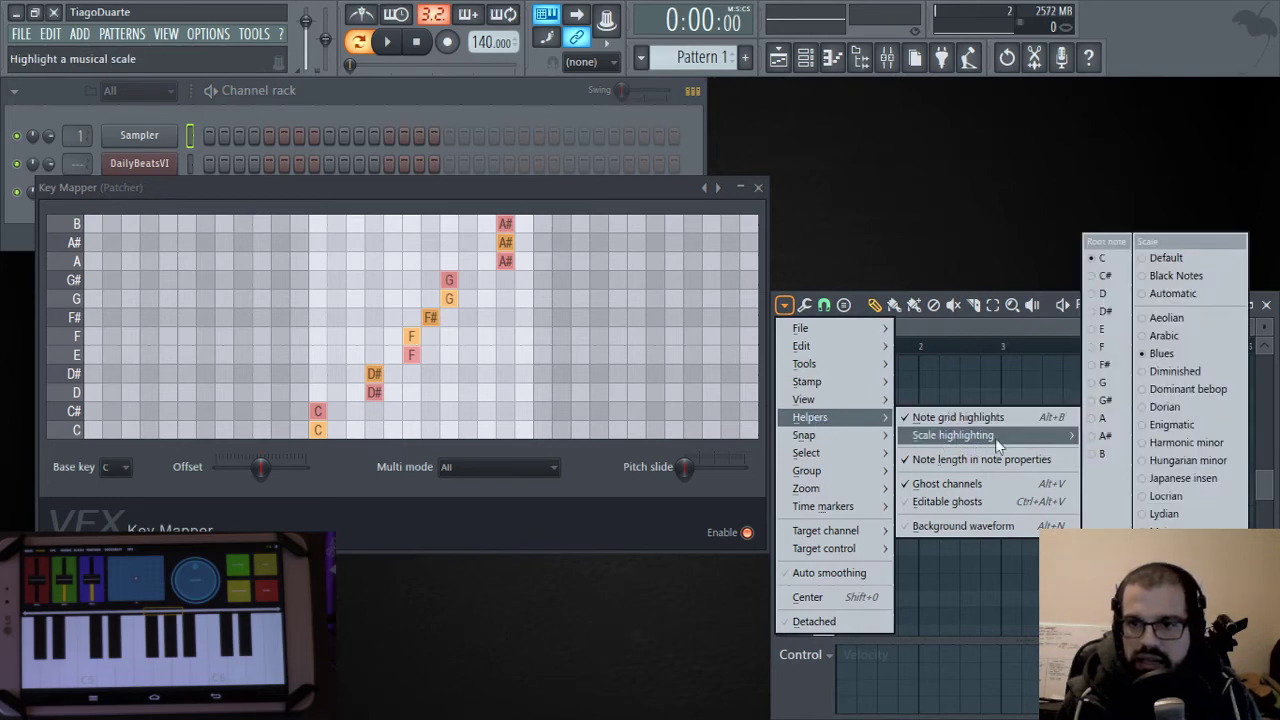
# Draw a stacked chord of C5, D#5, F5, F#5, G5 and A#5 in the first bar, then select it.
pyautogui.click(1170, 357)
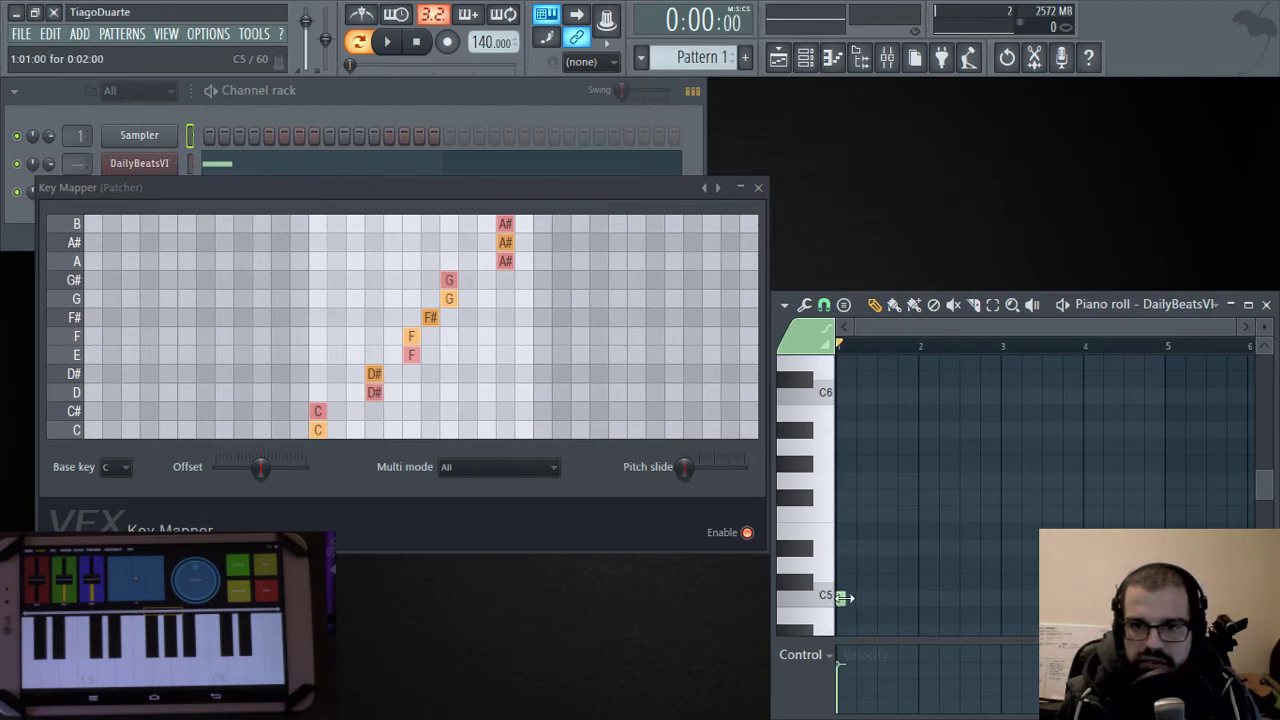
pyautogui.click(840, 597)
pyautogui.click(860, 547)
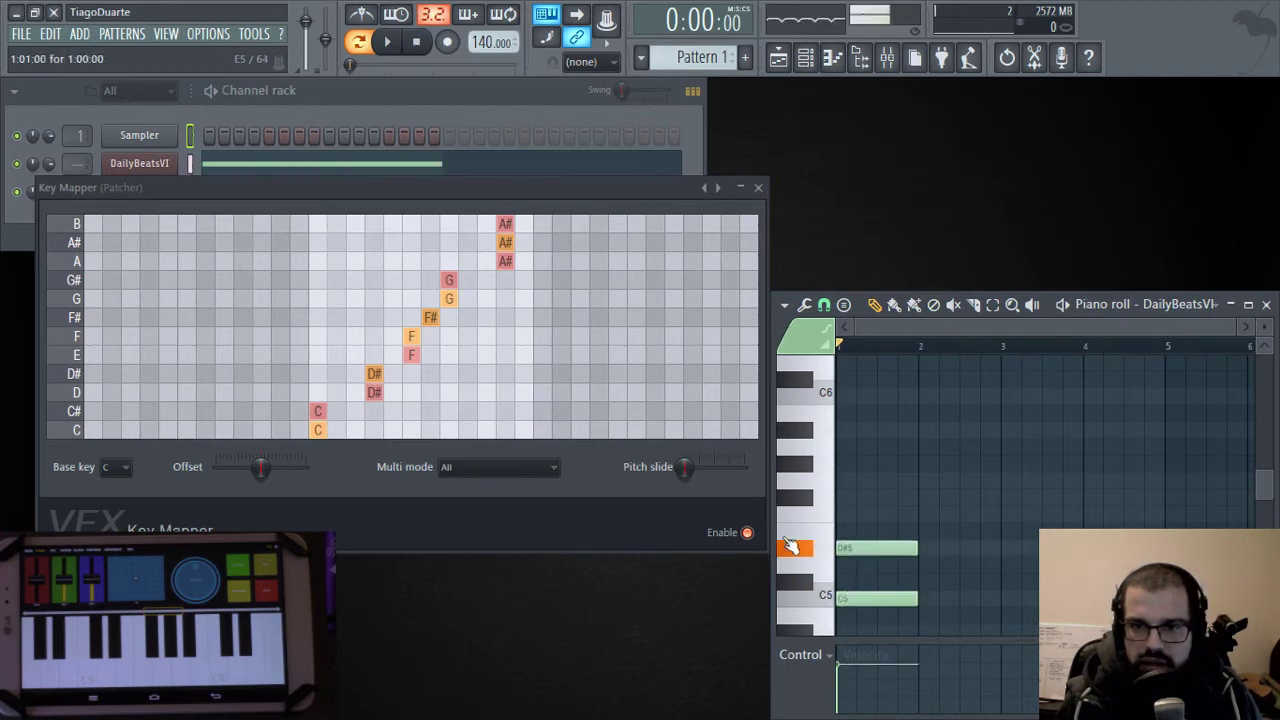
pyautogui.moveTo(858, 497); pyautogui.dragTo(850, 514)
pyautogui.click(848, 497)
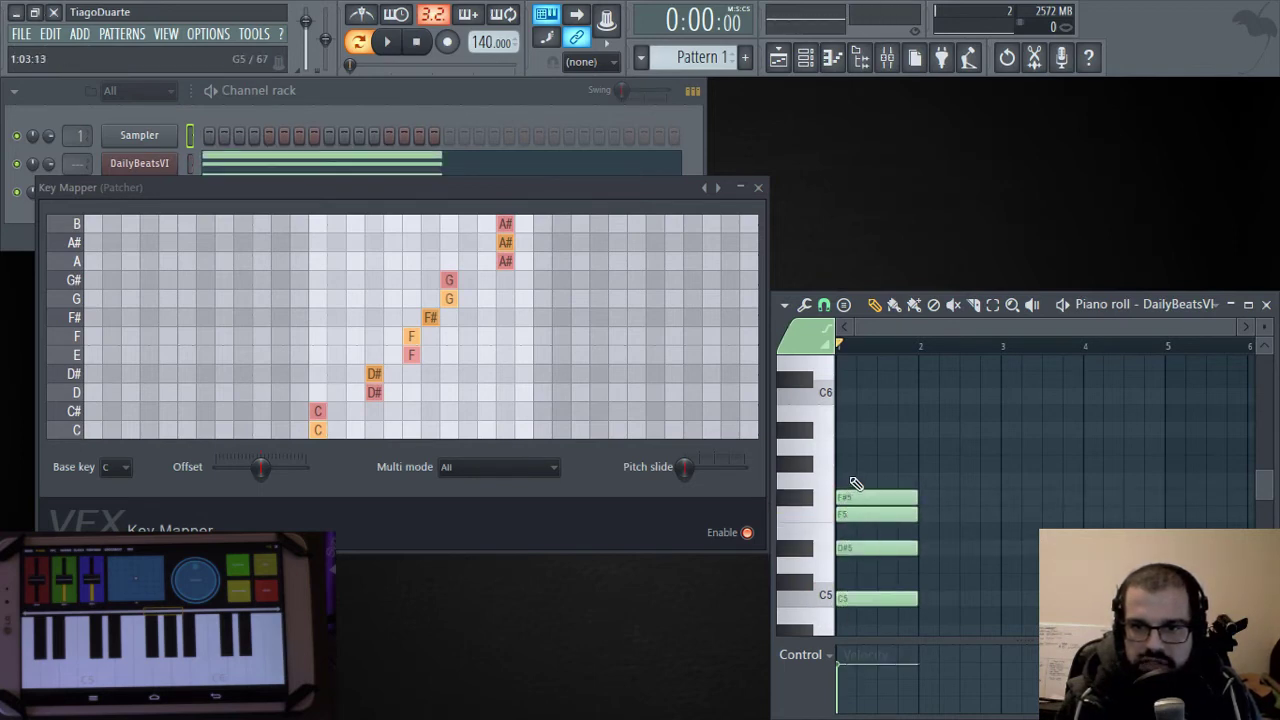
pyautogui.click(846, 480)
pyautogui.click(842, 430)
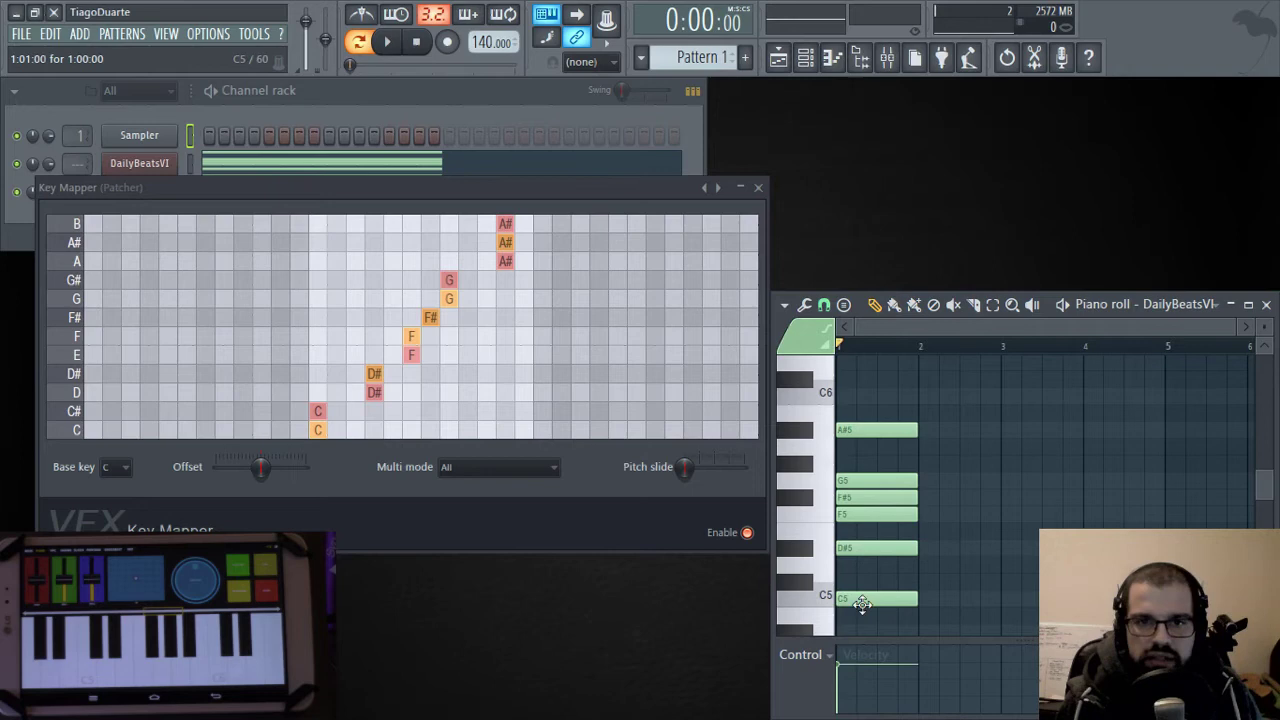
pyautogui.moveTo(937, 408); pyautogui.dragTo(882, 604)
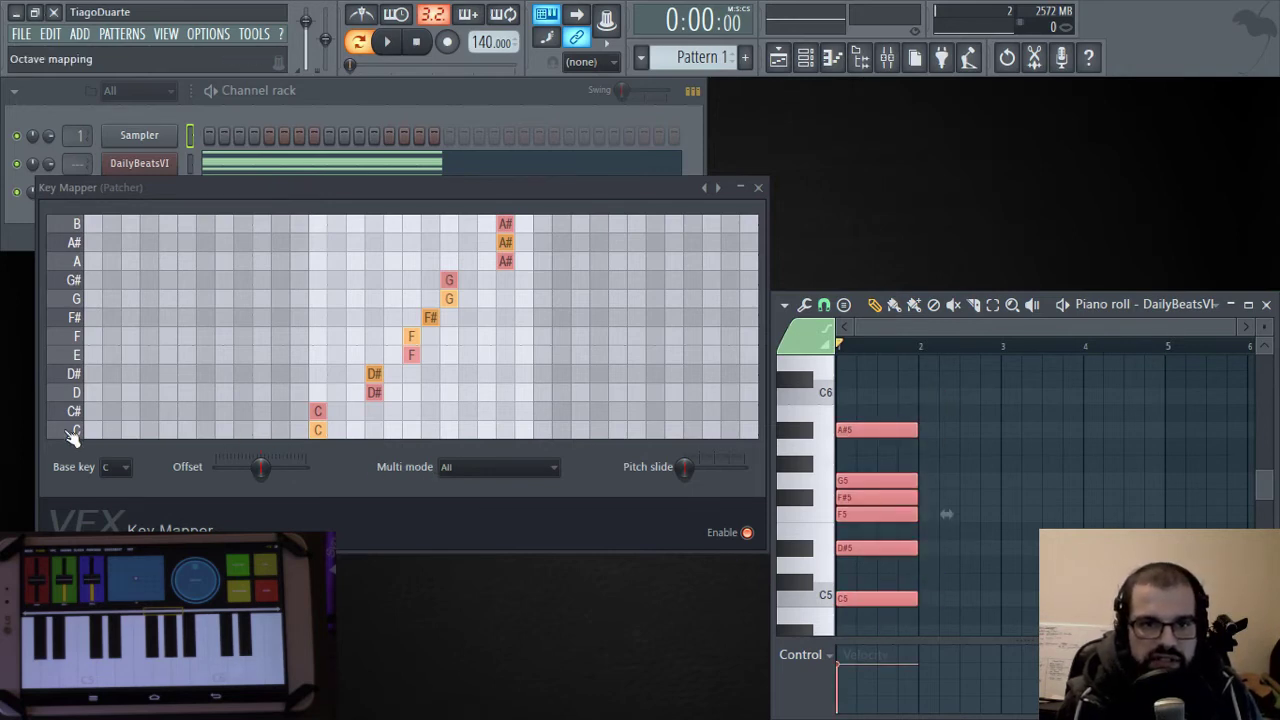
# Lengthen the C5 note slightly and move the Key Mapper to reveal the DailyBeatsVI and Patcher rows.
pyautogui.click(890, 593)
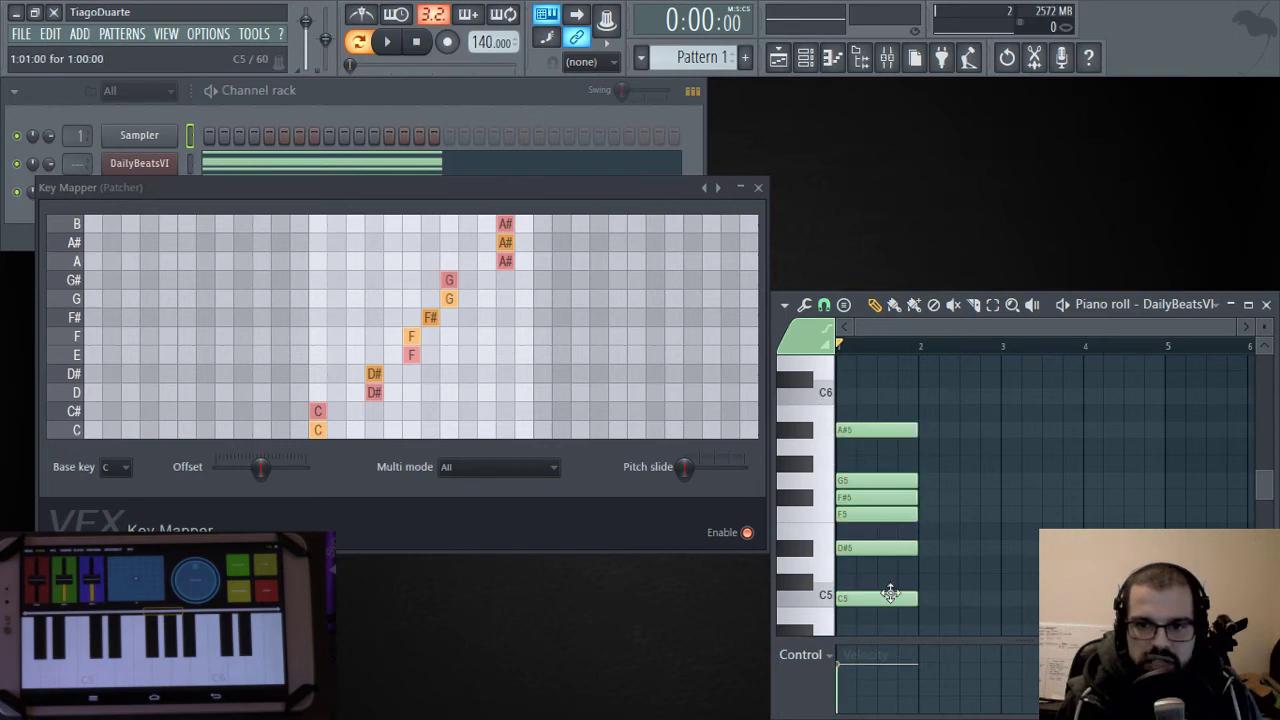
pyautogui.moveTo(918, 598)
pyautogui.mouseDown()
pyautogui.moveTo(1000, 600)
pyautogui.moveTo(920, 607)
pyautogui.mouseUp()
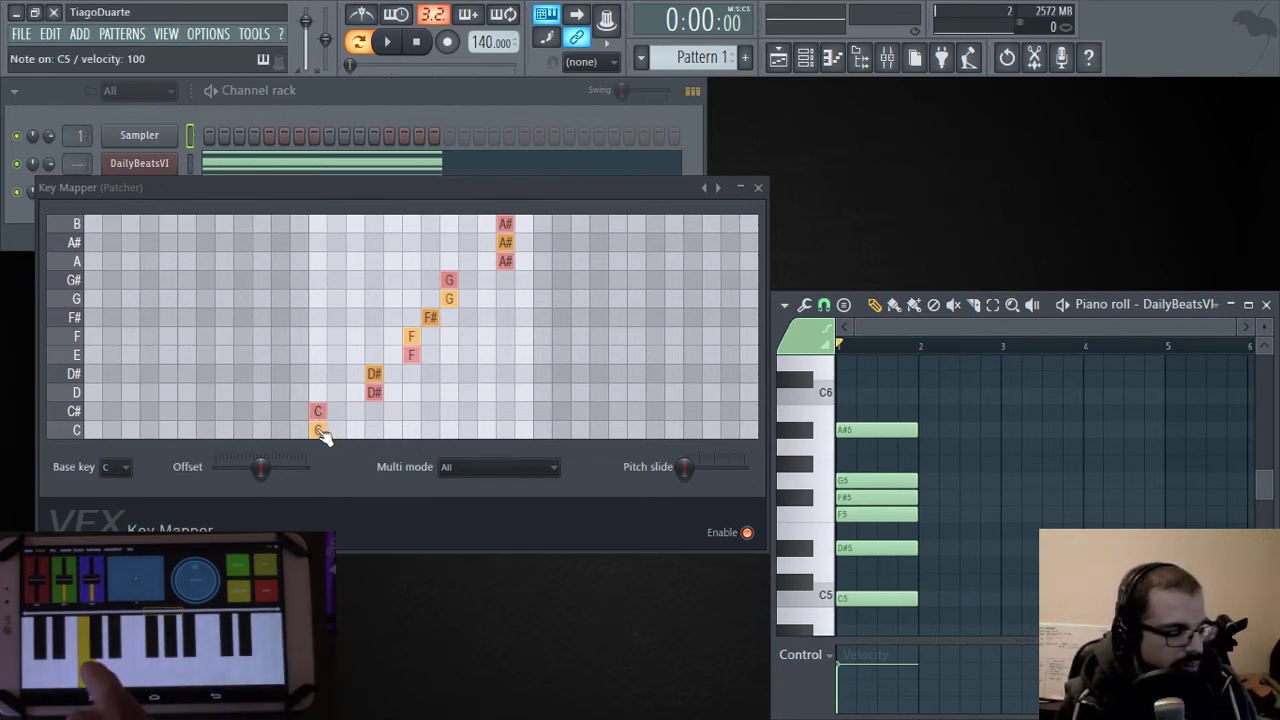
pyautogui.moveTo(328, 192); pyautogui.dragTo(344, 167)
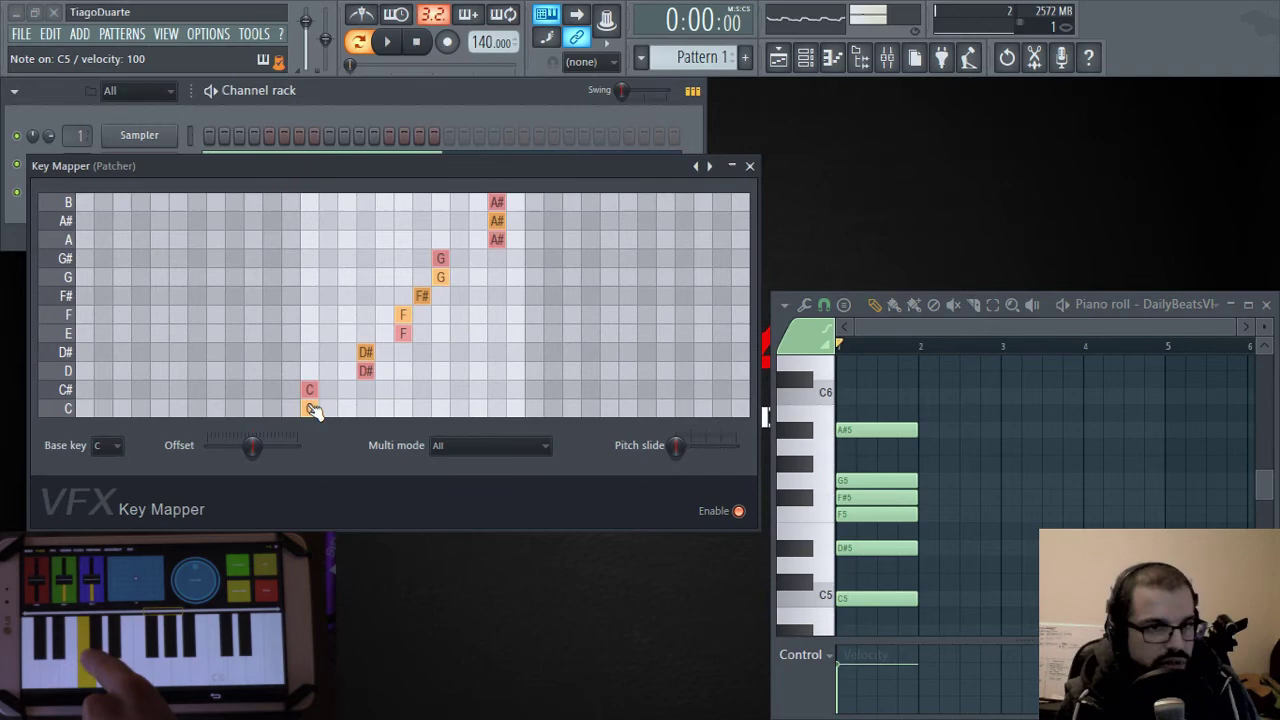
pyautogui.moveTo(288, 165); pyautogui.dragTo(297, 233)
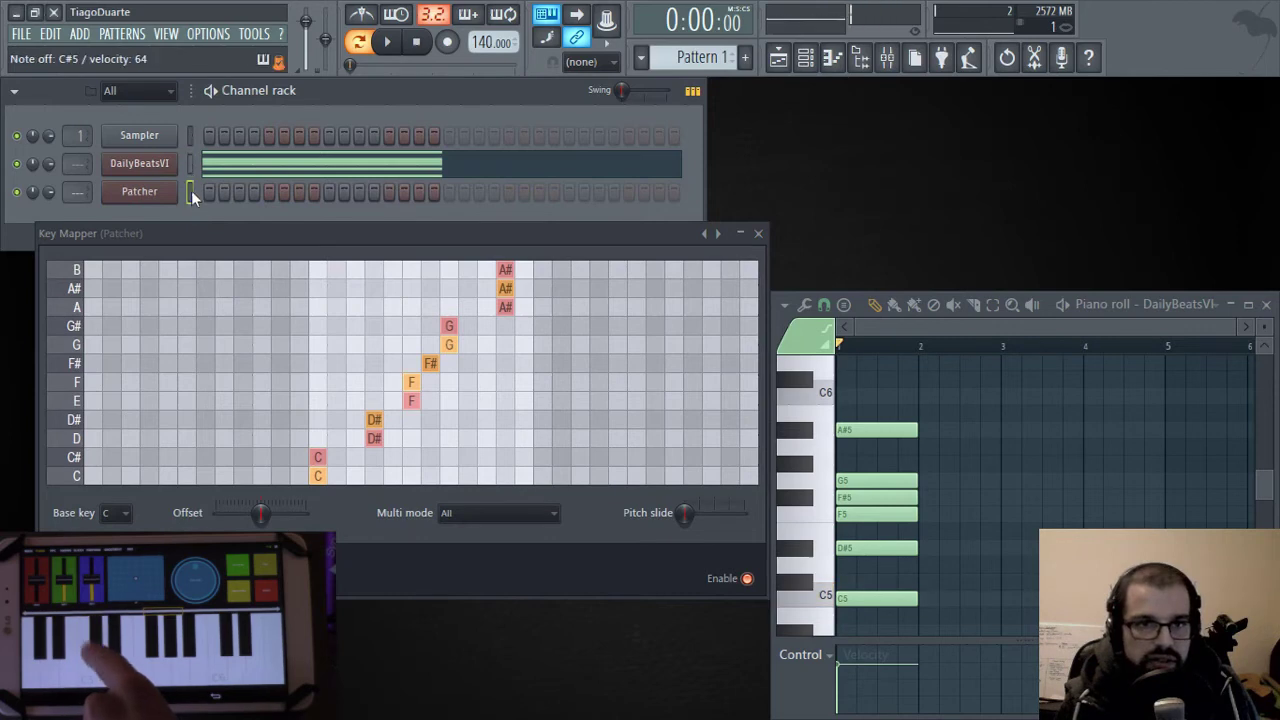
pyautogui.click(190, 191)
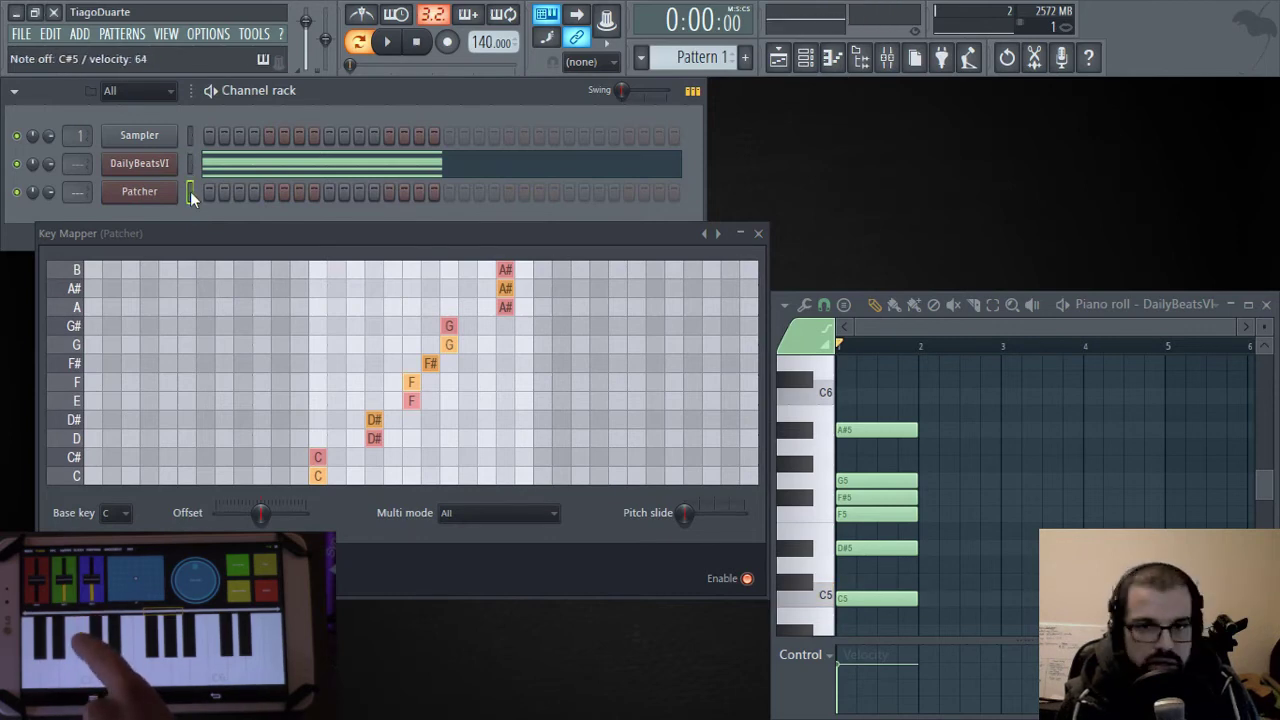
pyautogui.moveTo(349, 239); pyautogui.dragTo(345, 168)
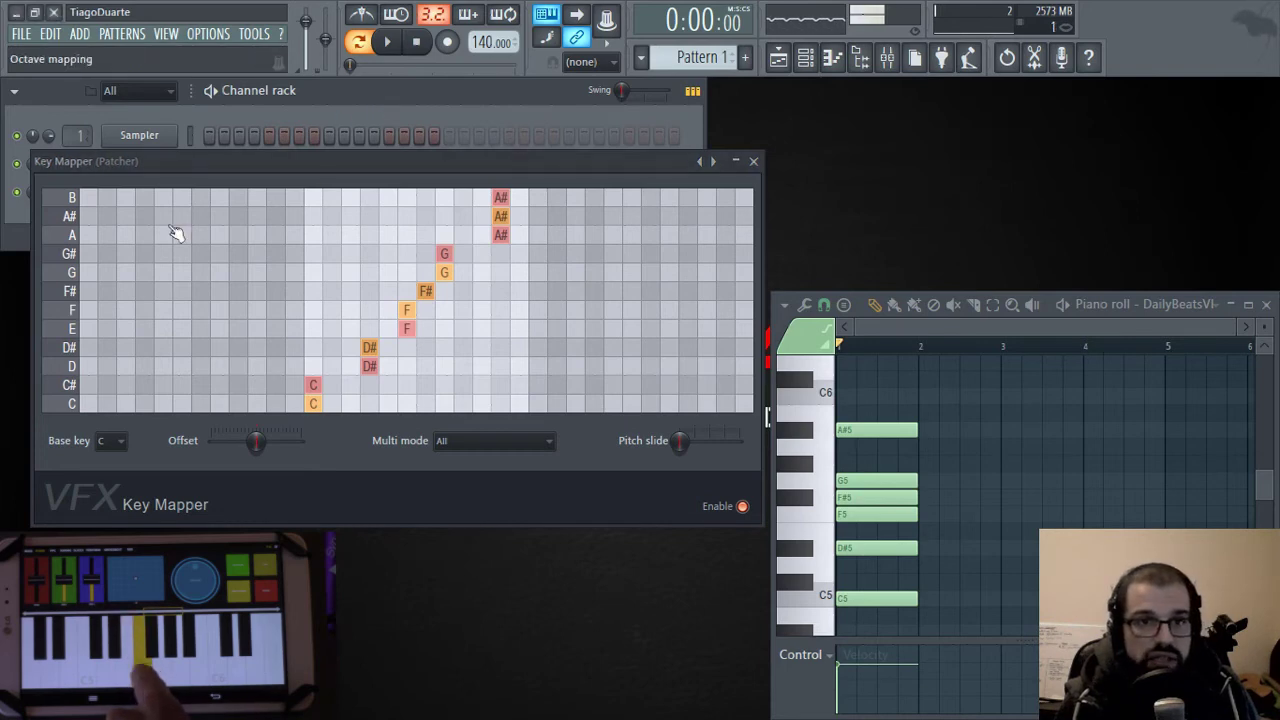
pyautogui.moveTo(269, 166); pyautogui.dragTo(256, 303)
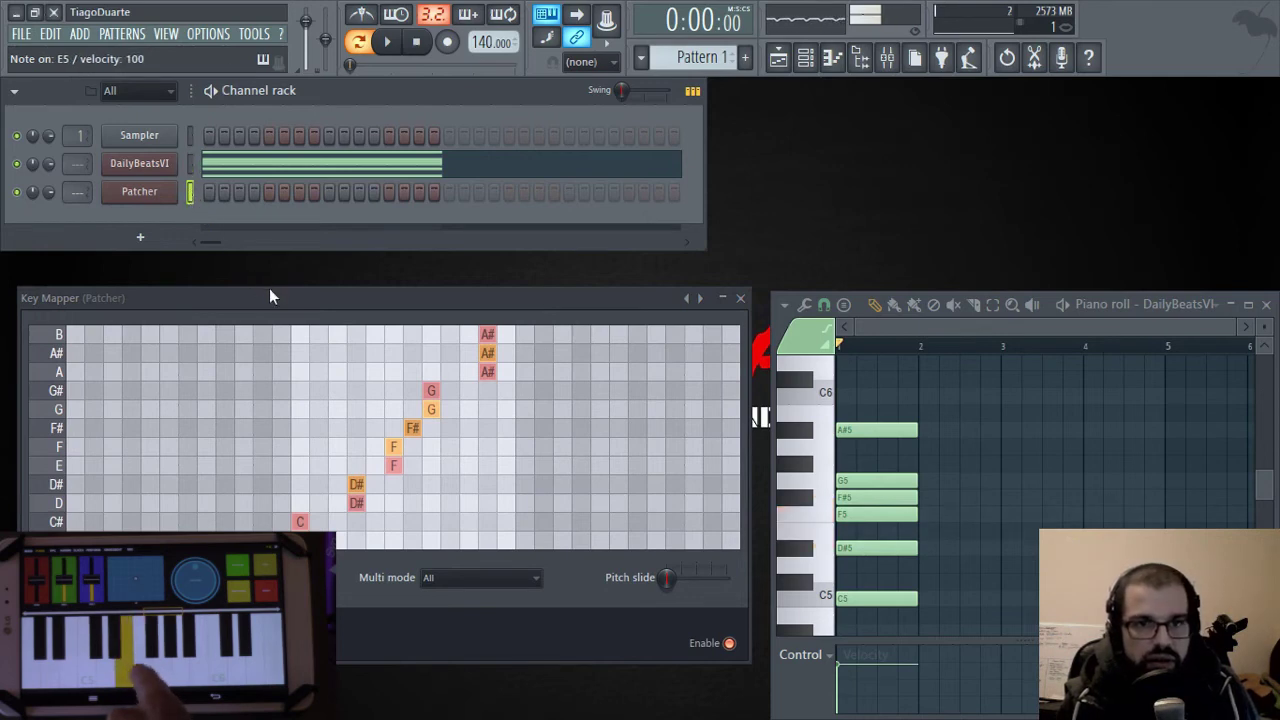
pyautogui.moveTo(270, 297); pyautogui.dragTo(276, 161)
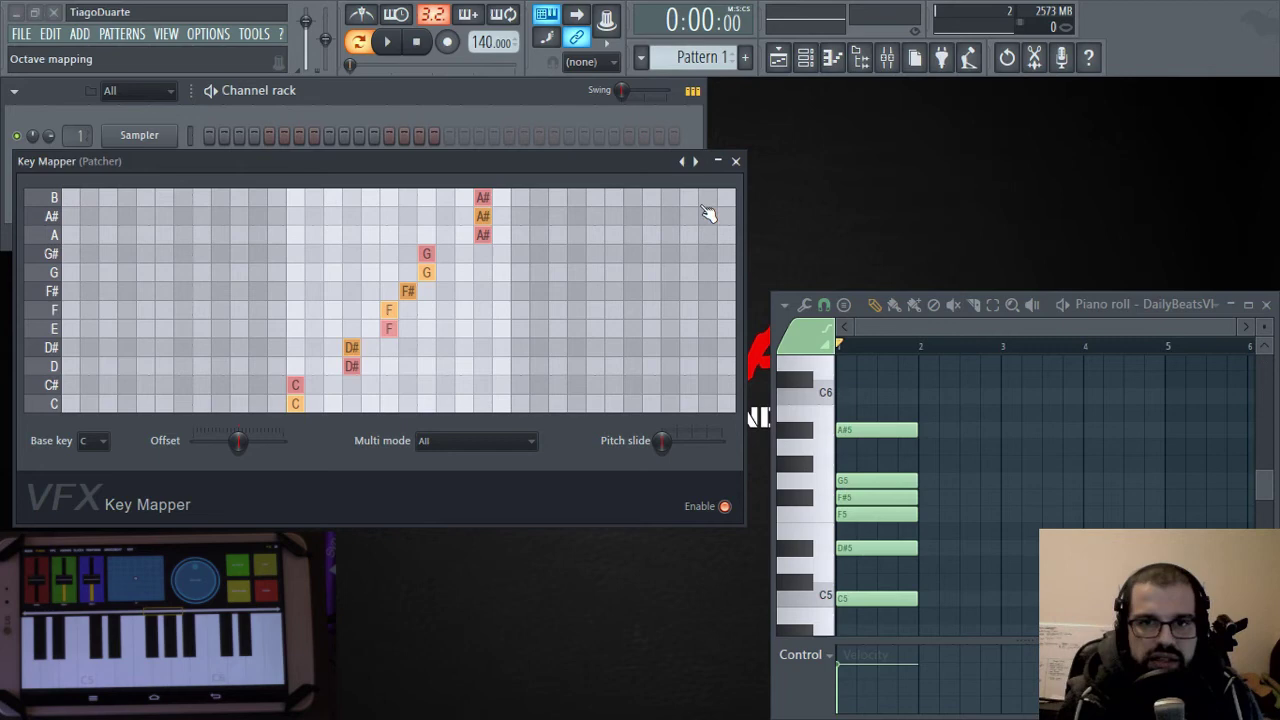
# Load the Key Mapper's Chords > Minor preset so C plays C, D# and G.
pyautogui.click(695, 161)
pyautogui.moveTo(722, 216)
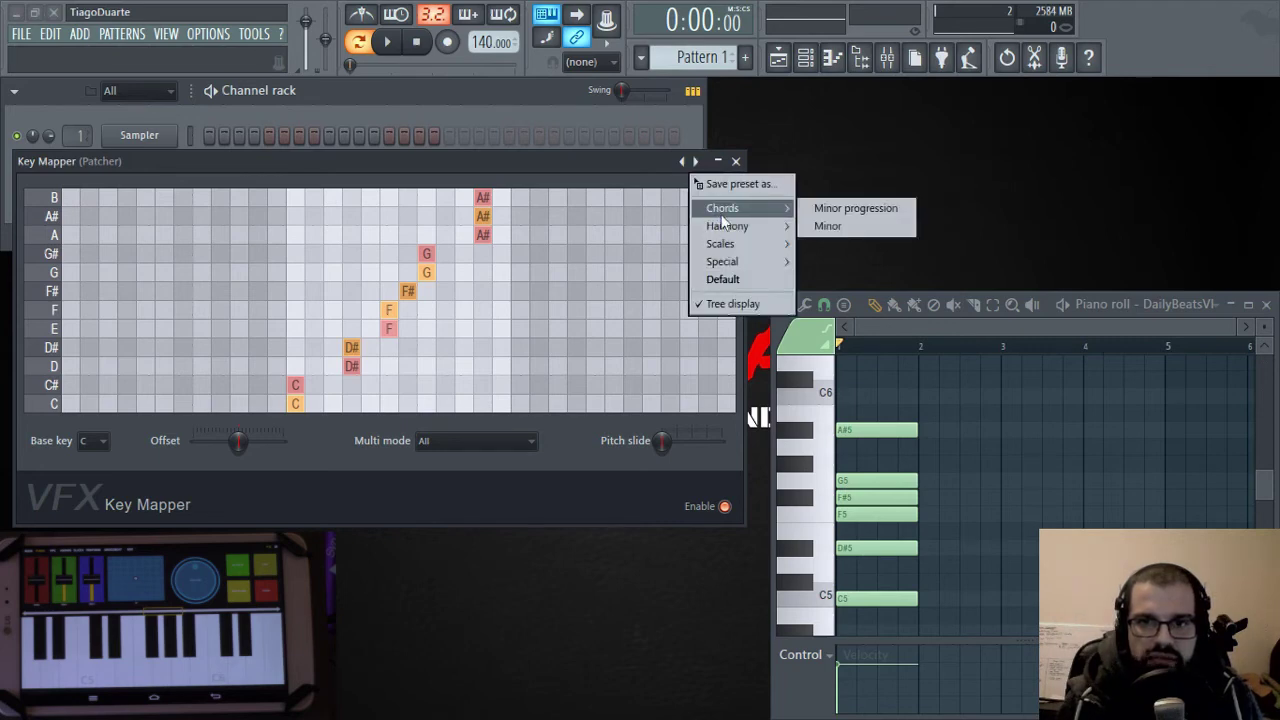
pyautogui.click(837, 226)
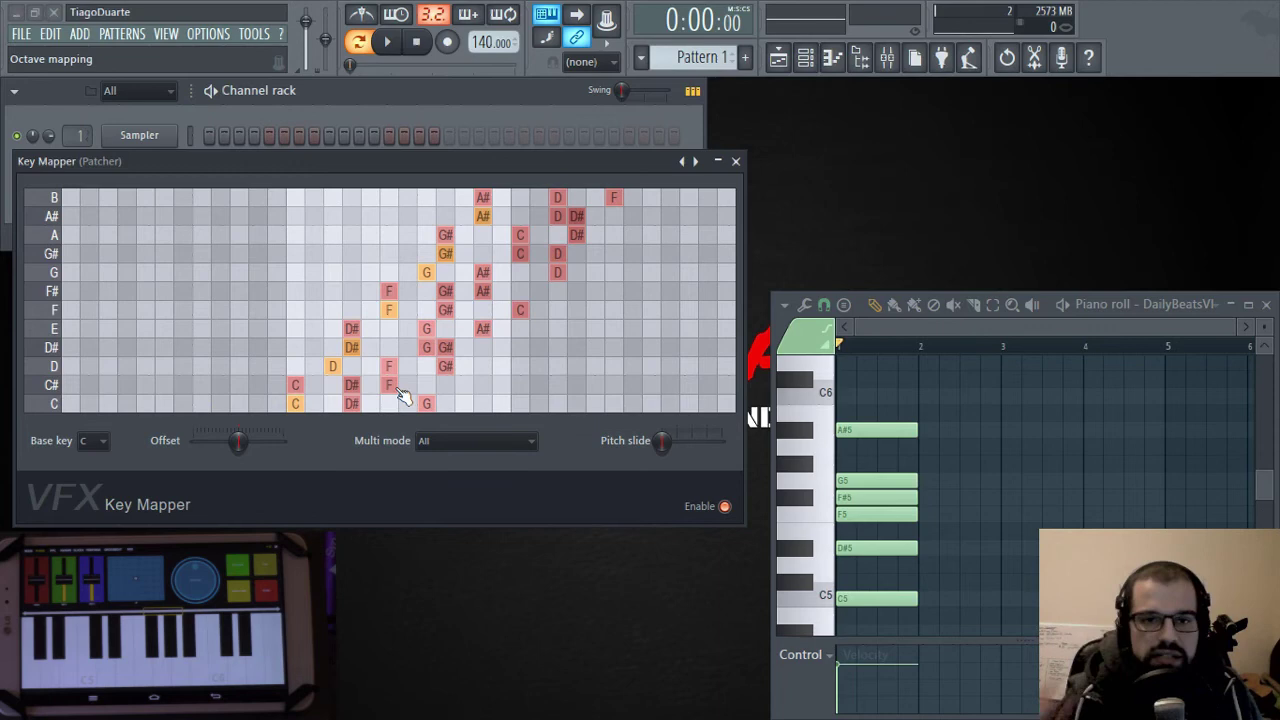
# Try different notes (A, C, D, G#) in the Key Mapper's C# row.
pyautogui.click(464, 386)
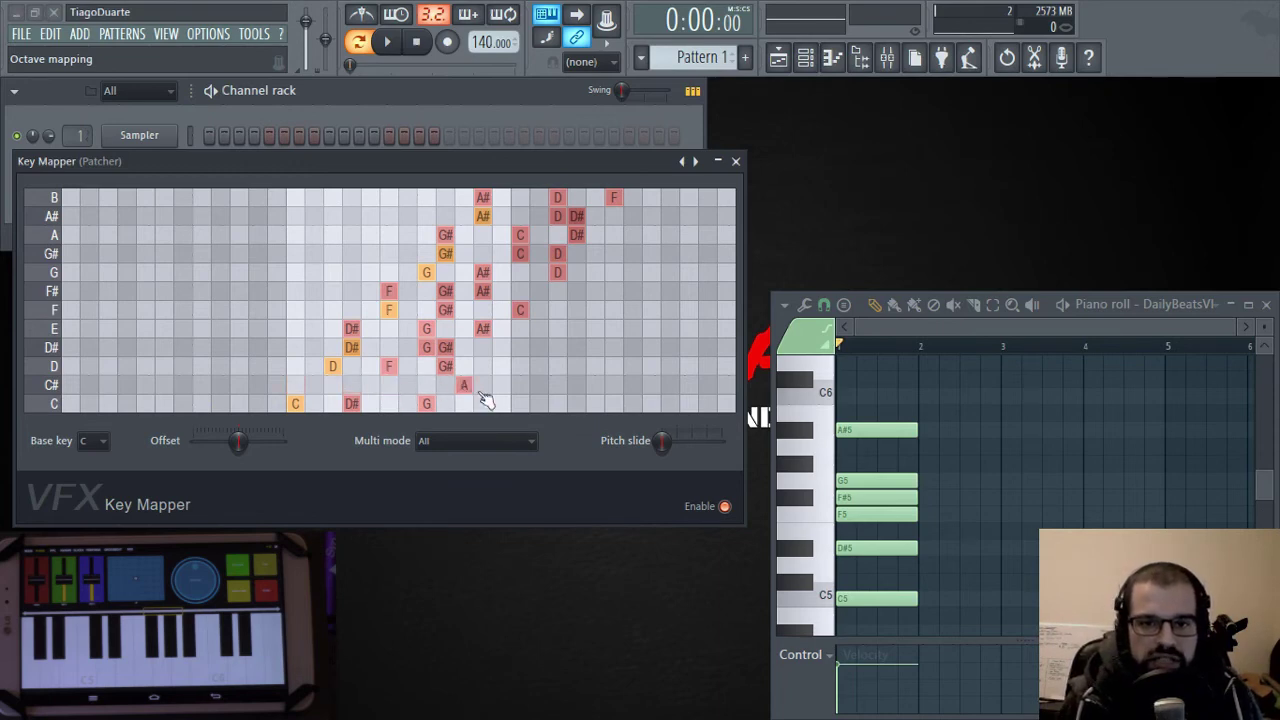
pyautogui.click(298, 388)
pyautogui.click(334, 388)
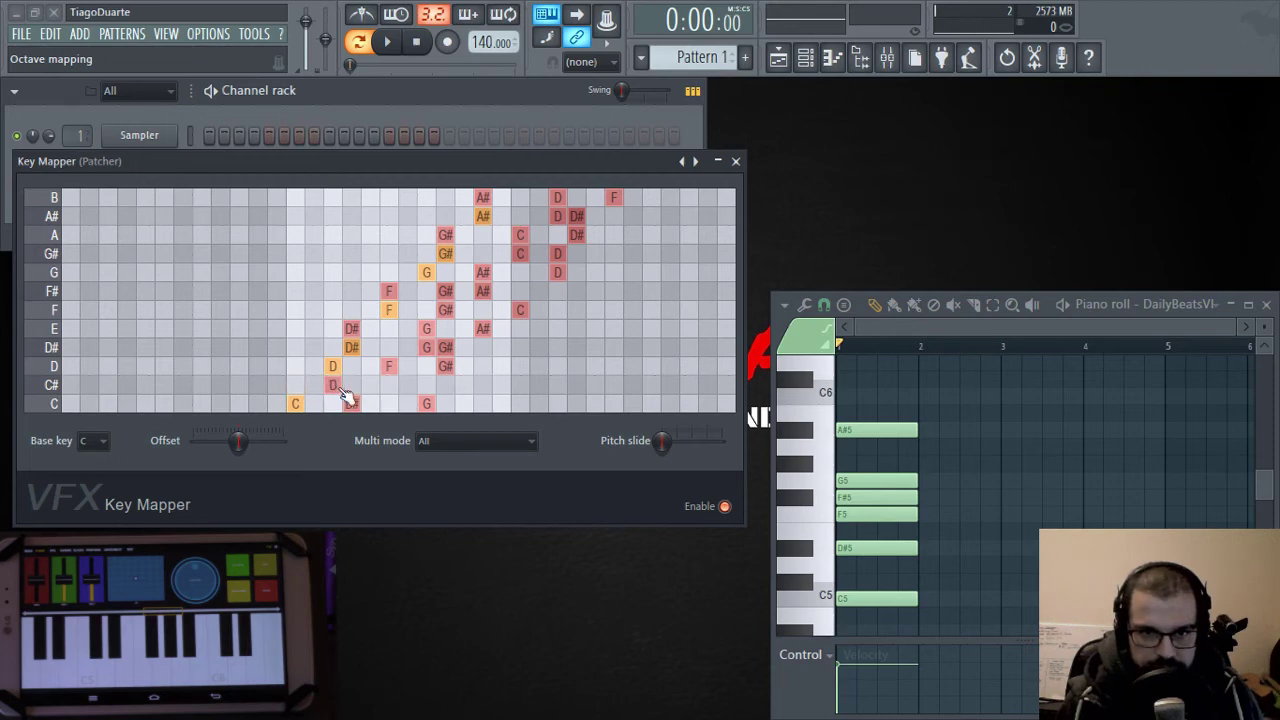
pyautogui.click(292, 388)
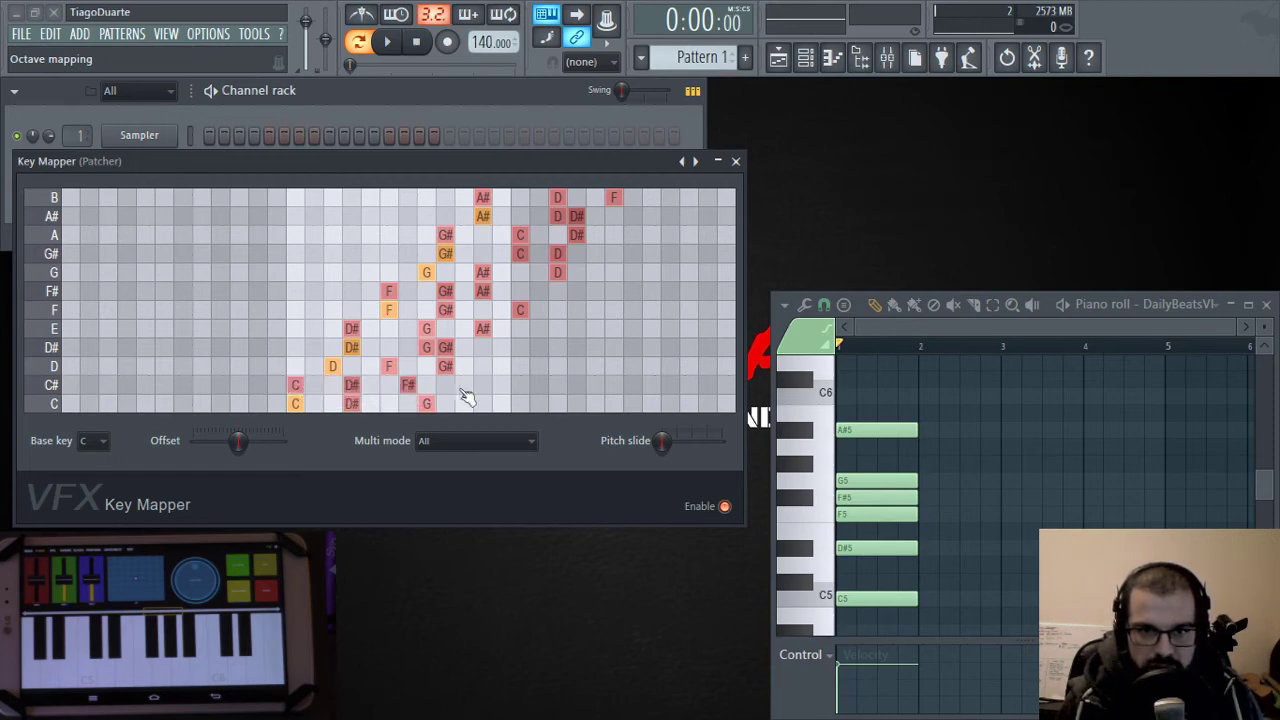
pyautogui.click(389, 386)
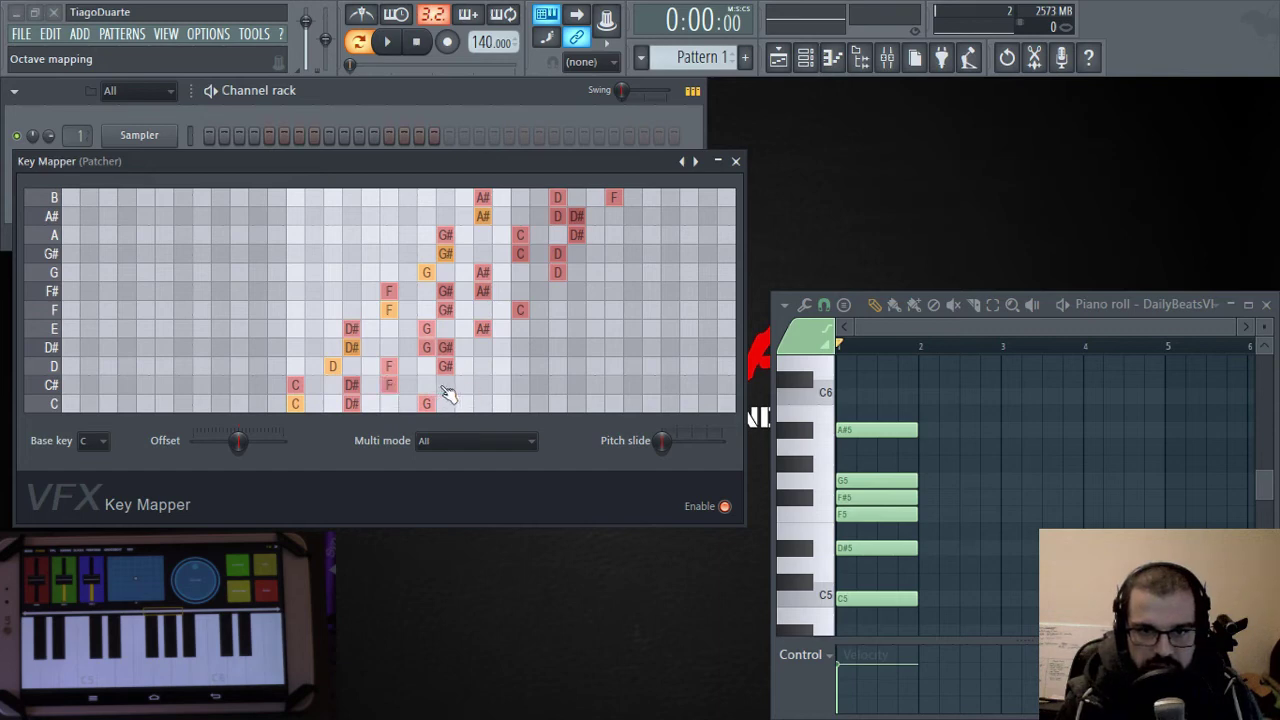
pyautogui.click(445, 385)
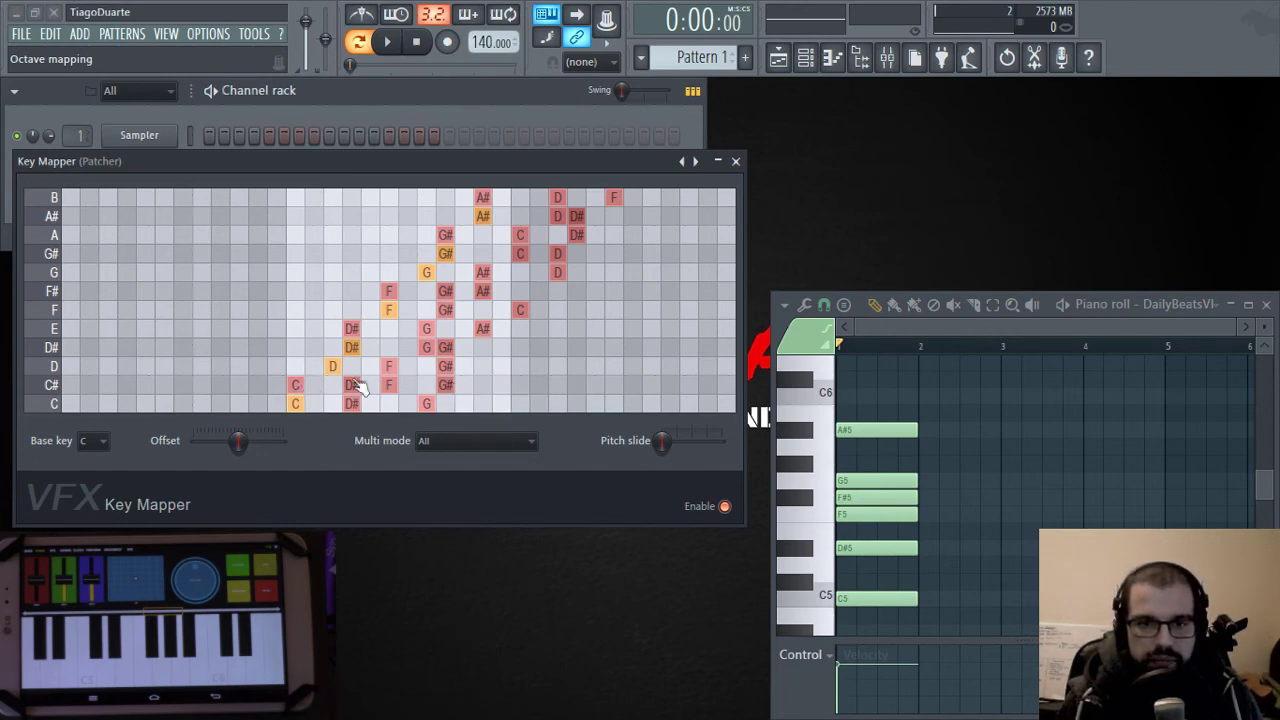
# Clear the C# row and map it to C, D# and F.
pyautogui.click(488, 388)
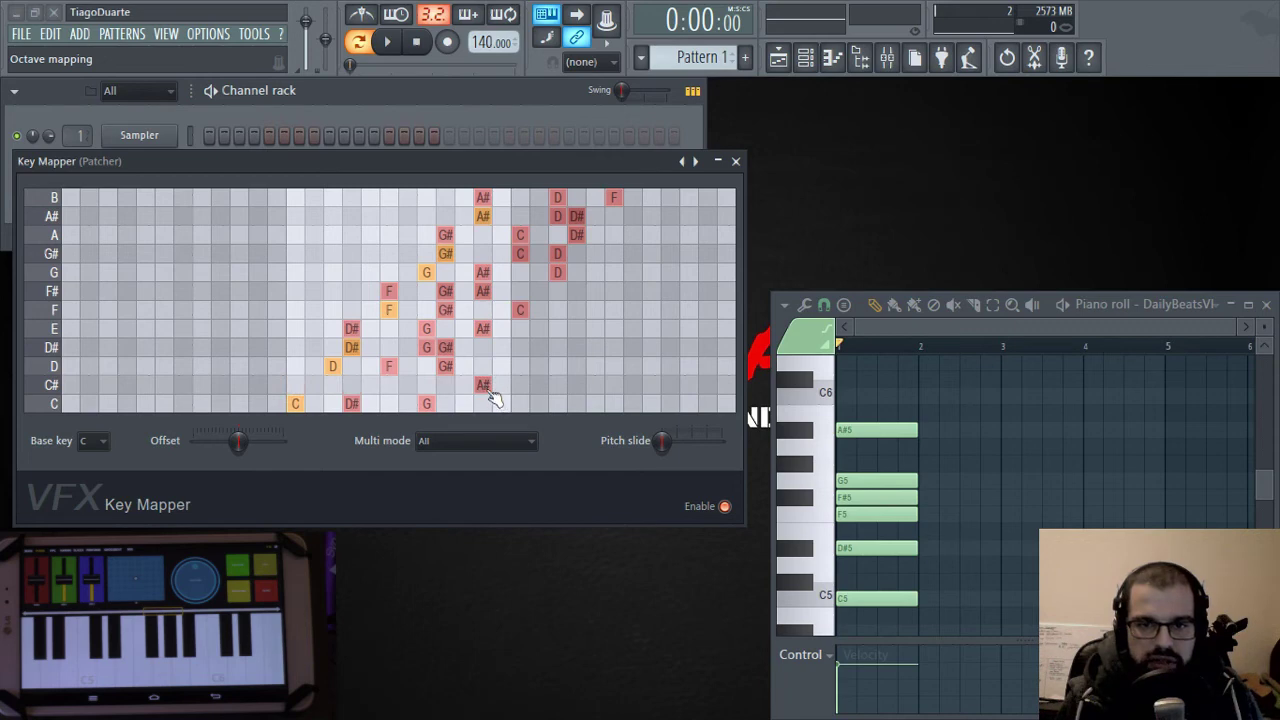
pyautogui.click(295, 385)
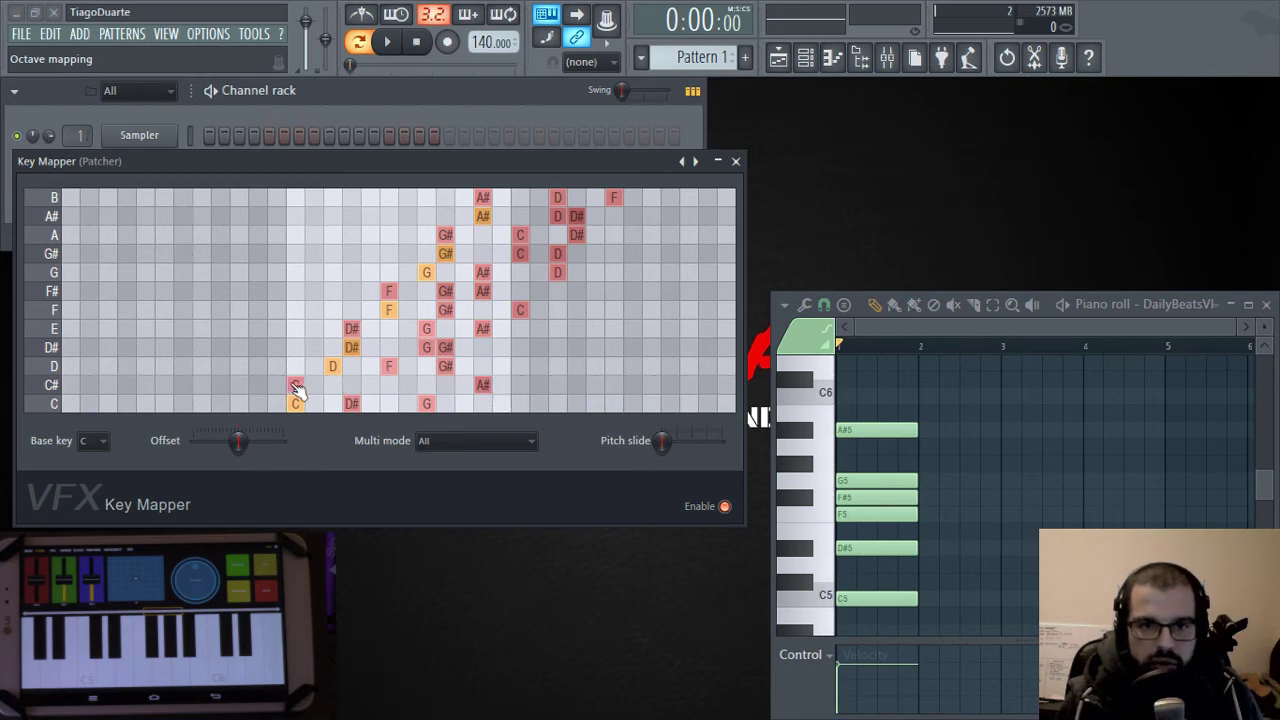
pyautogui.click(351, 386)
pyautogui.click(389, 386)
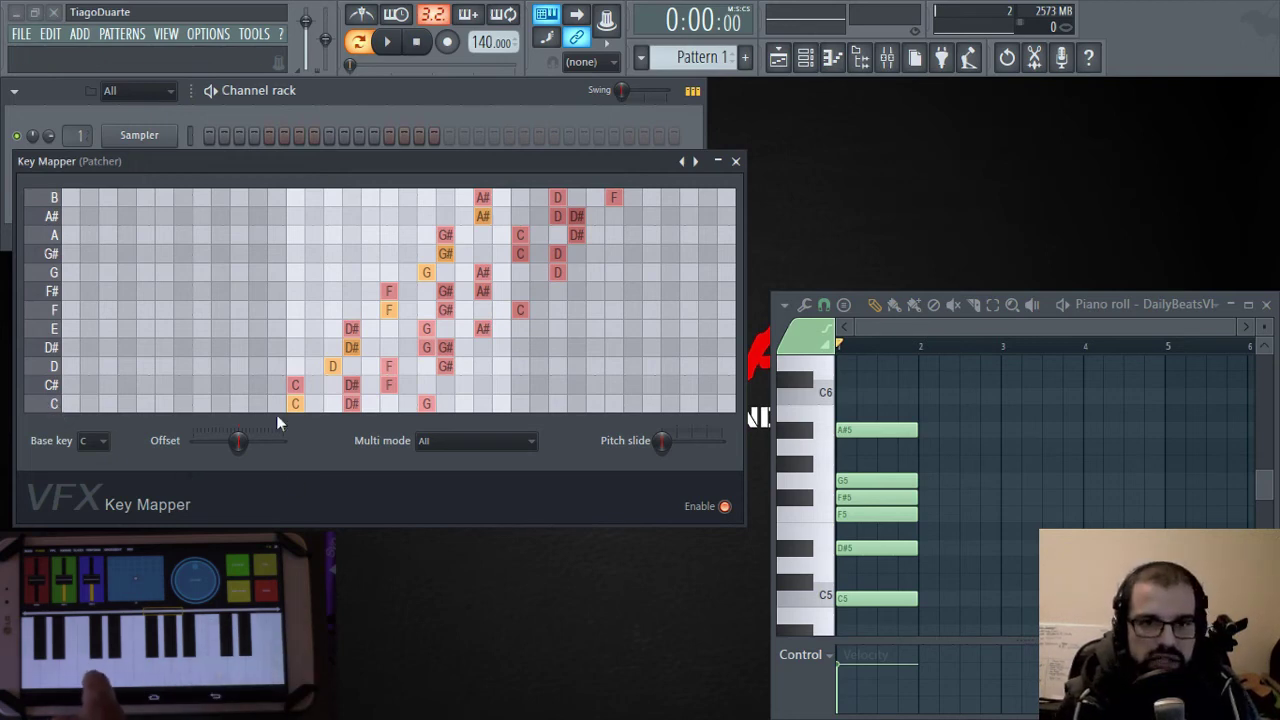
# Move the Key Mapper window aside, route live input to the Patcher channel, and bring up Patcher's map.
pyautogui.moveTo(292, 158); pyautogui.dragTo(288, 249)
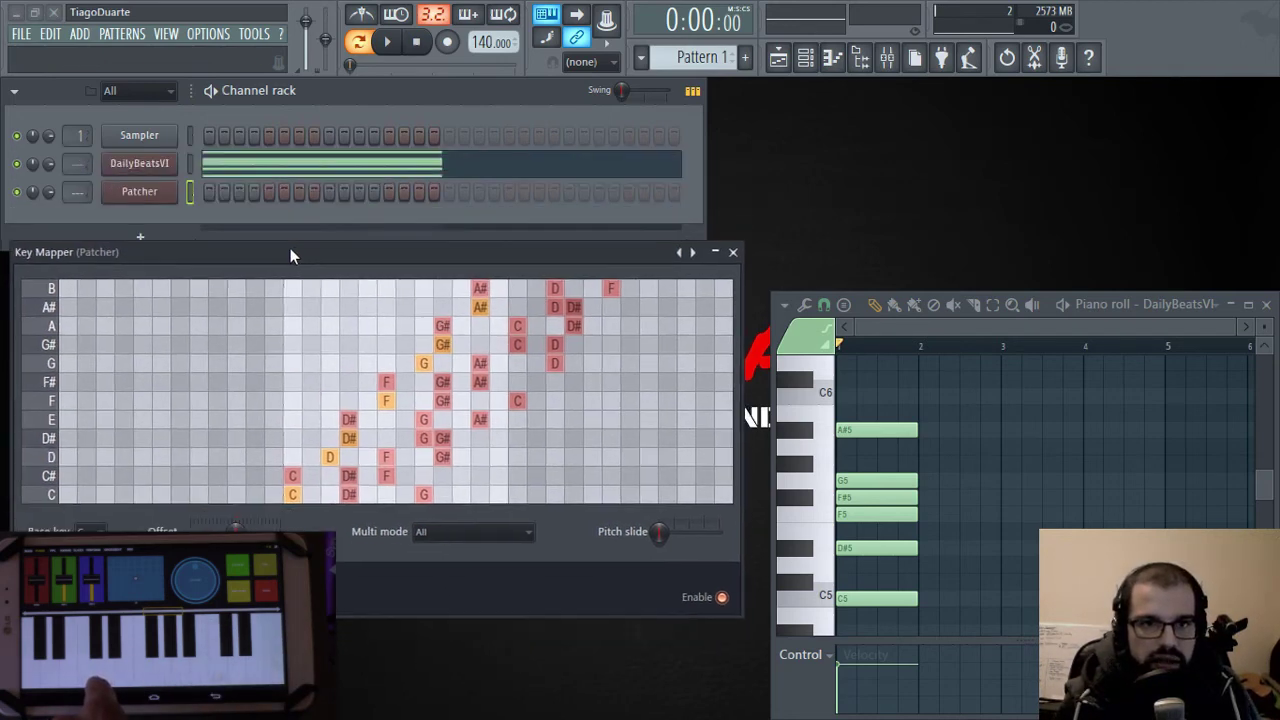
pyautogui.click(191, 197)
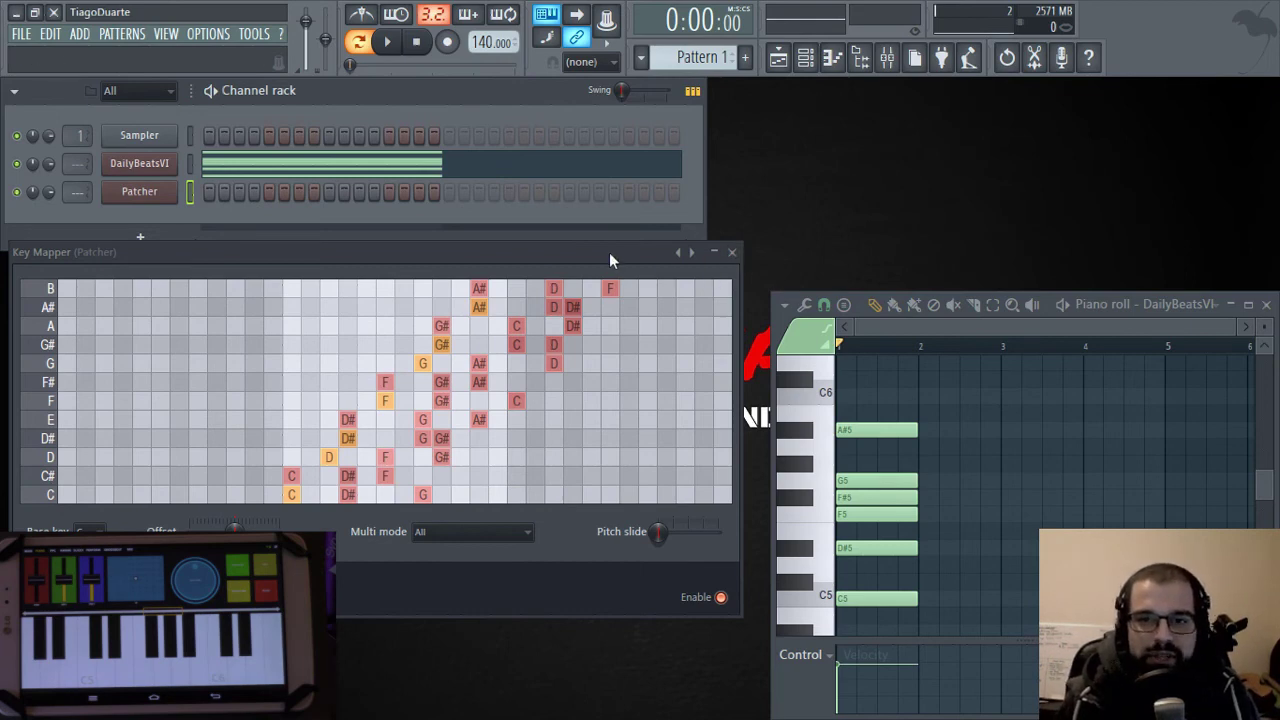
pyautogui.moveTo(609, 252); pyautogui.dragTo(614, 281)
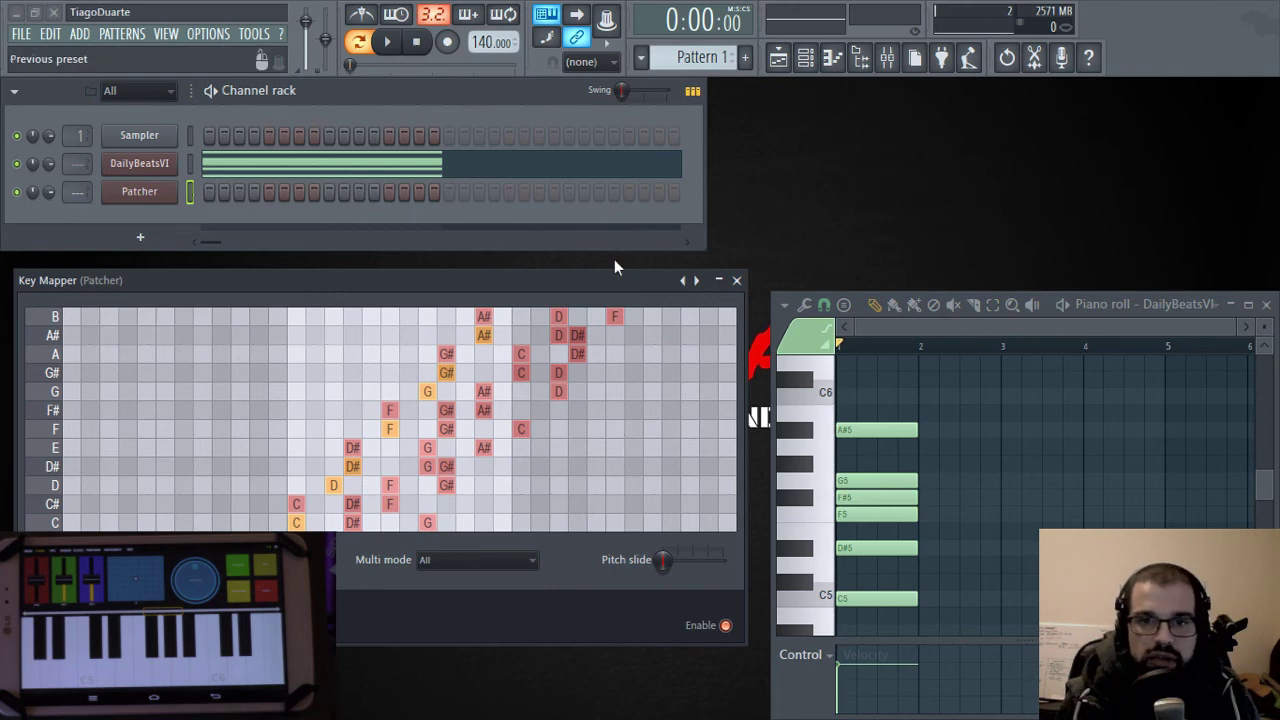
pyautogui.click(139, 194)
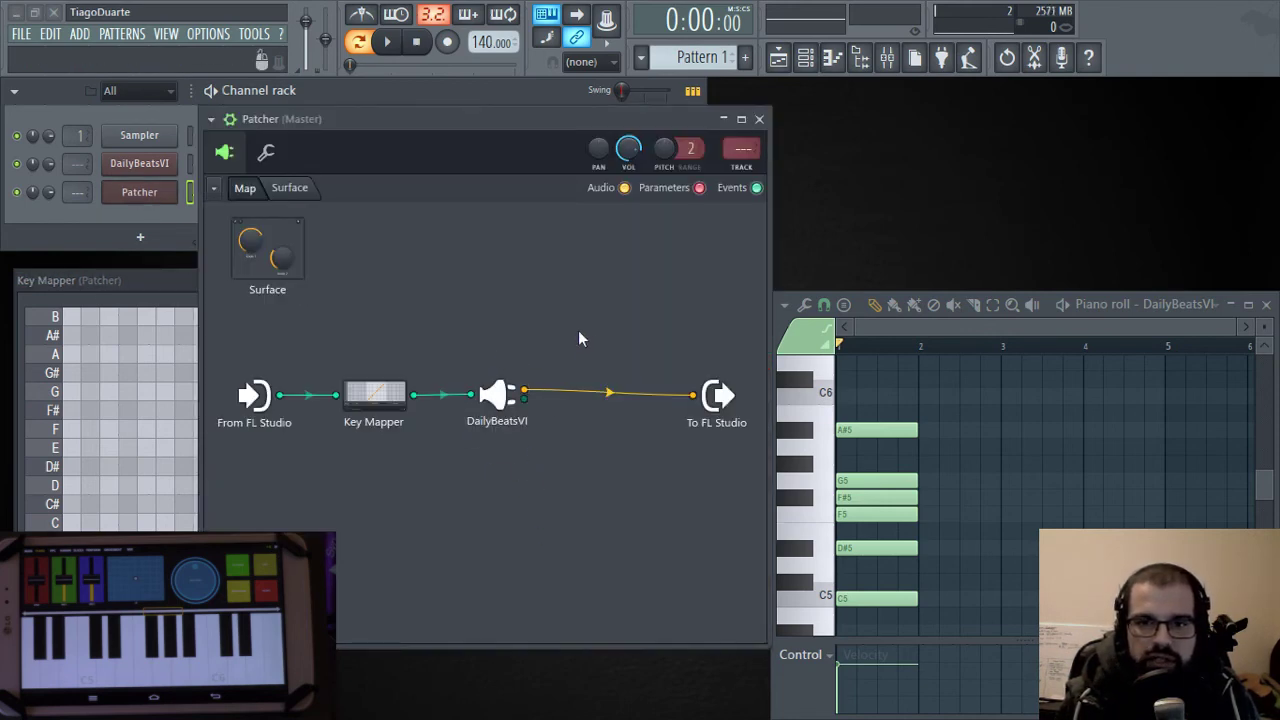
# Try adding 3x Osc to the Patcher map and dismiss the unsupported-plugin error.
pyautogui.rightClick(485, 480)
pyautogui.moveTo(515, 512)
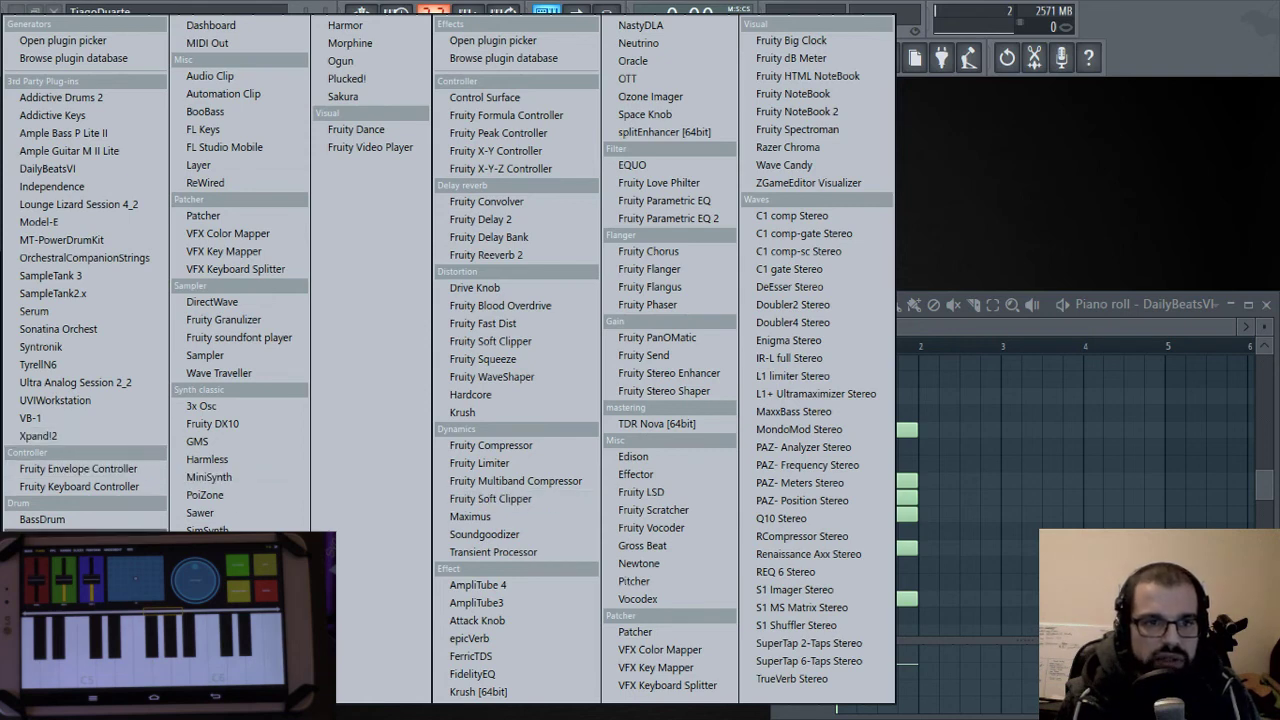
pyautogui.click(236, 405)
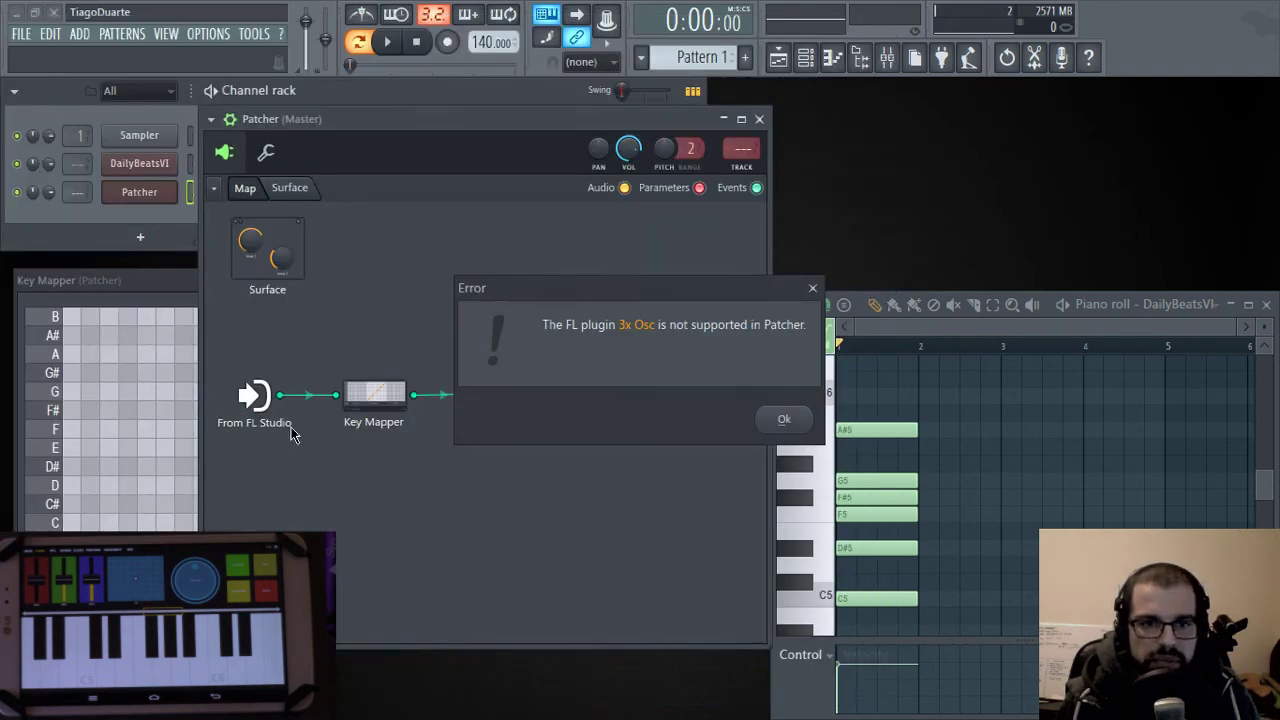
pyautogui.click(789, 421)
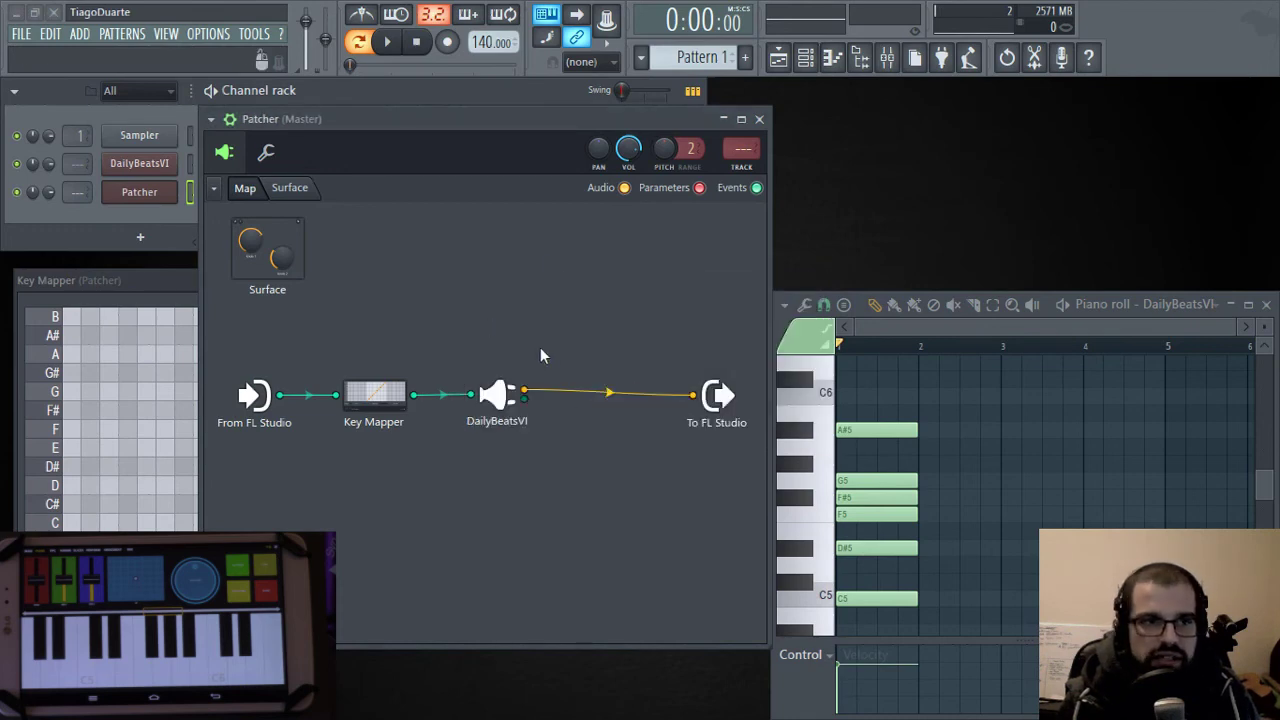
# Add a GMS synth to the Patcher map, fed from Key Mapper instead of the direct FL Studio input.
pyautogui.rightClick(456, 489)
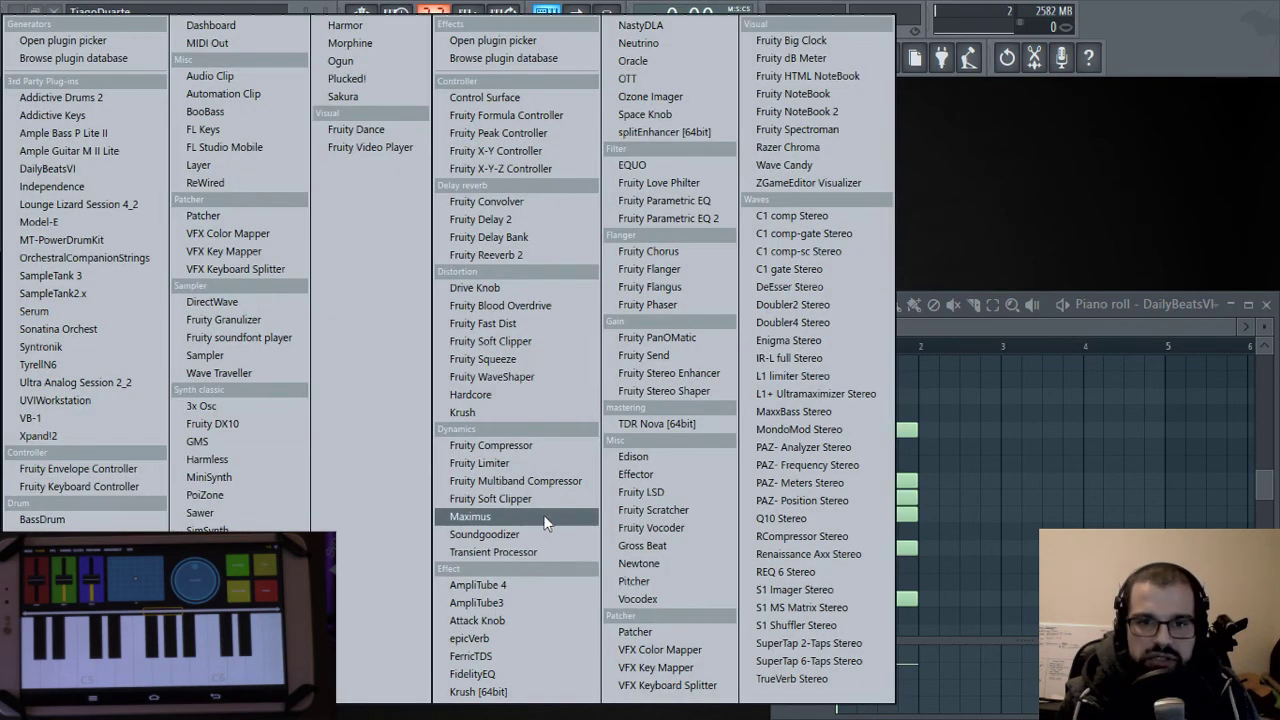
pyautogui.click(211, 441)
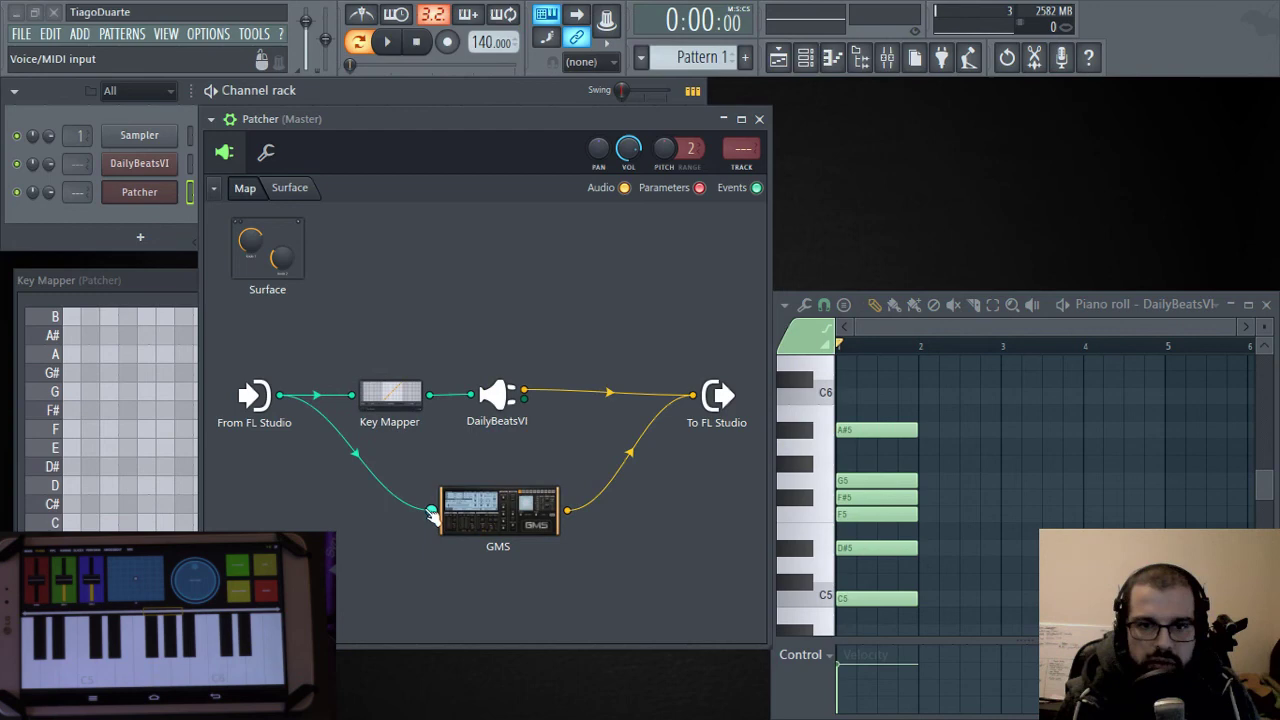
pyautogui.moveTo(432, 512); pyautogui.dragTo(571, 514)
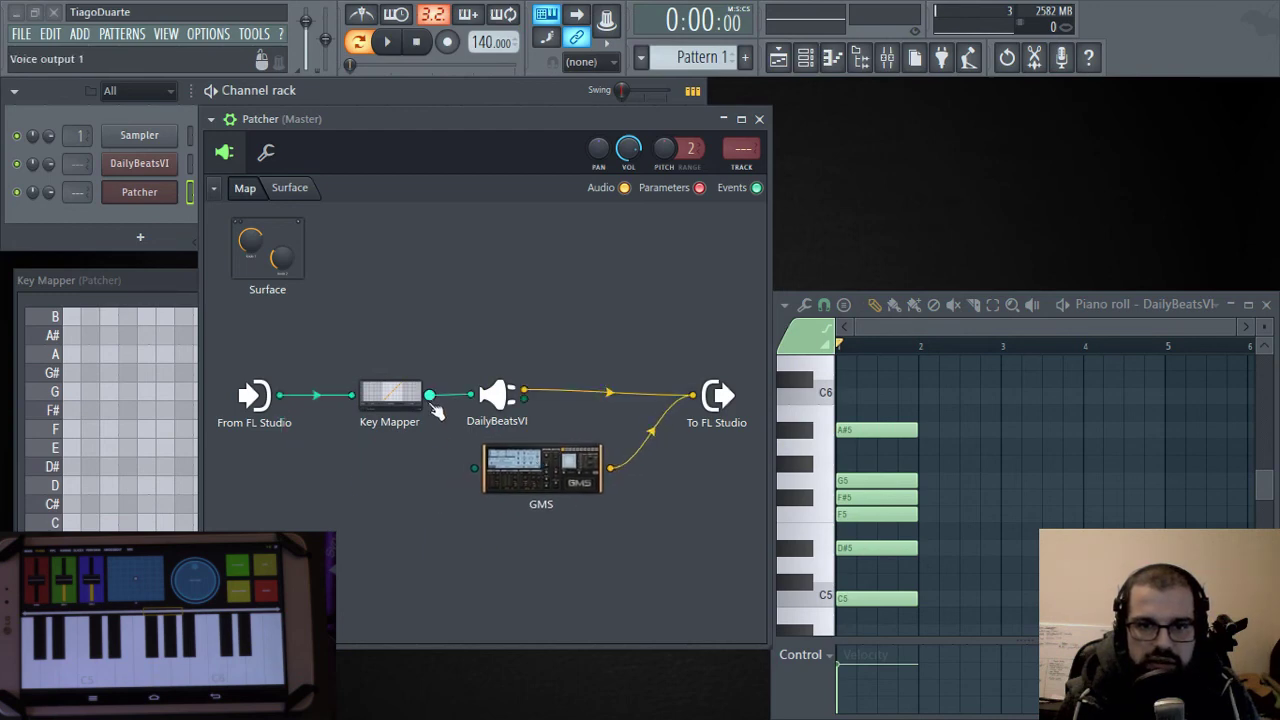
pyautogui.moveTo(430, 395); pyautogui.dragTo(474, 468)
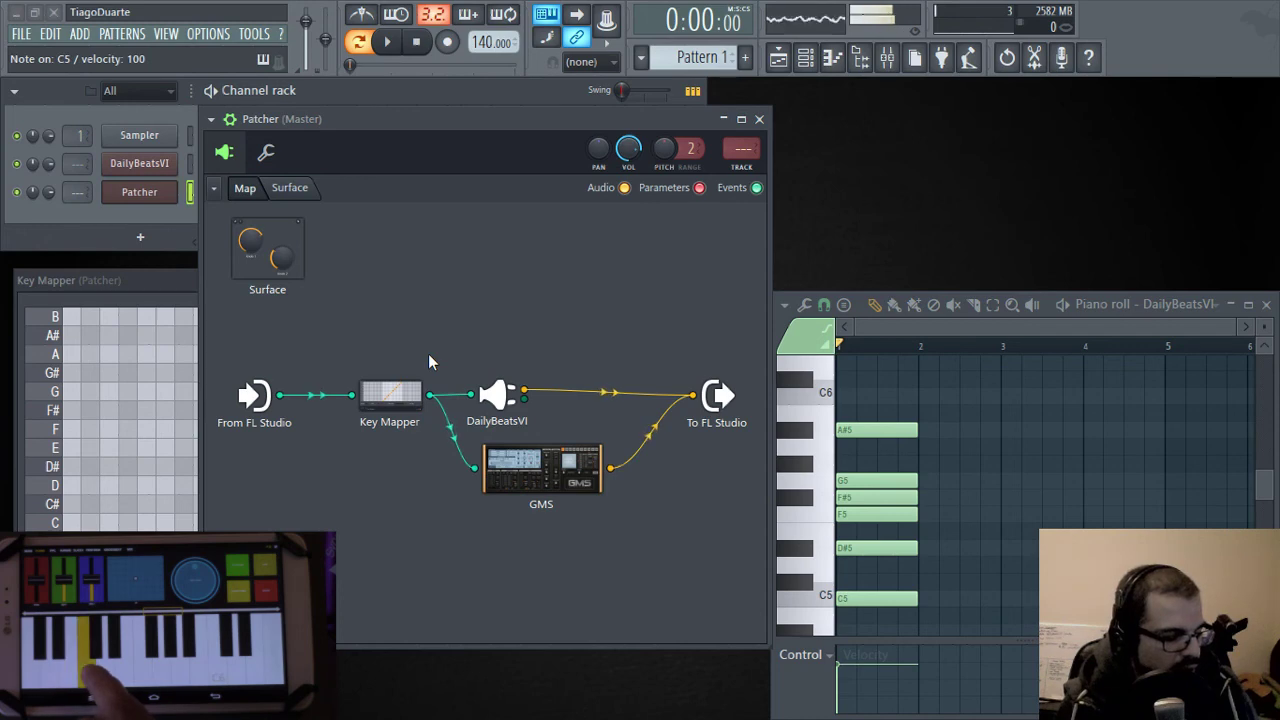
# Load the Amphibian TE preset from GMS's Leads & Synths bank, then close the GMS window.
pyautogui.click(541, 466)
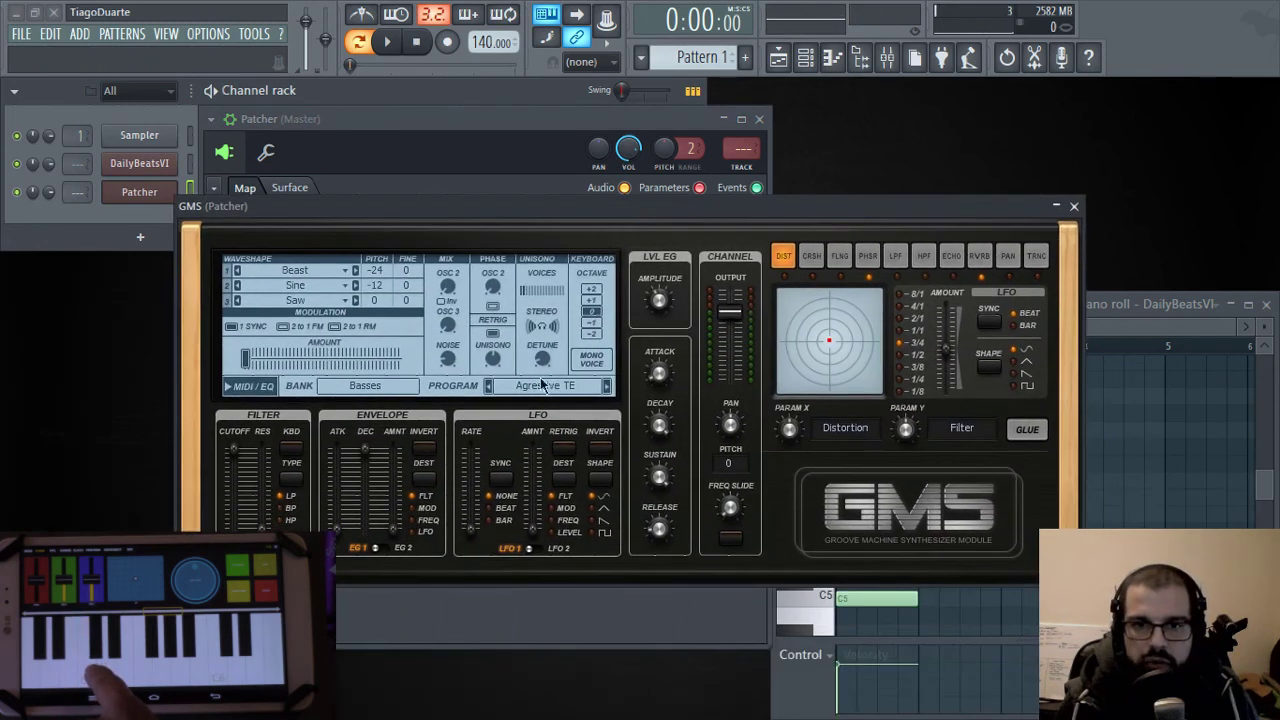
pyautogui.click(543, 385)
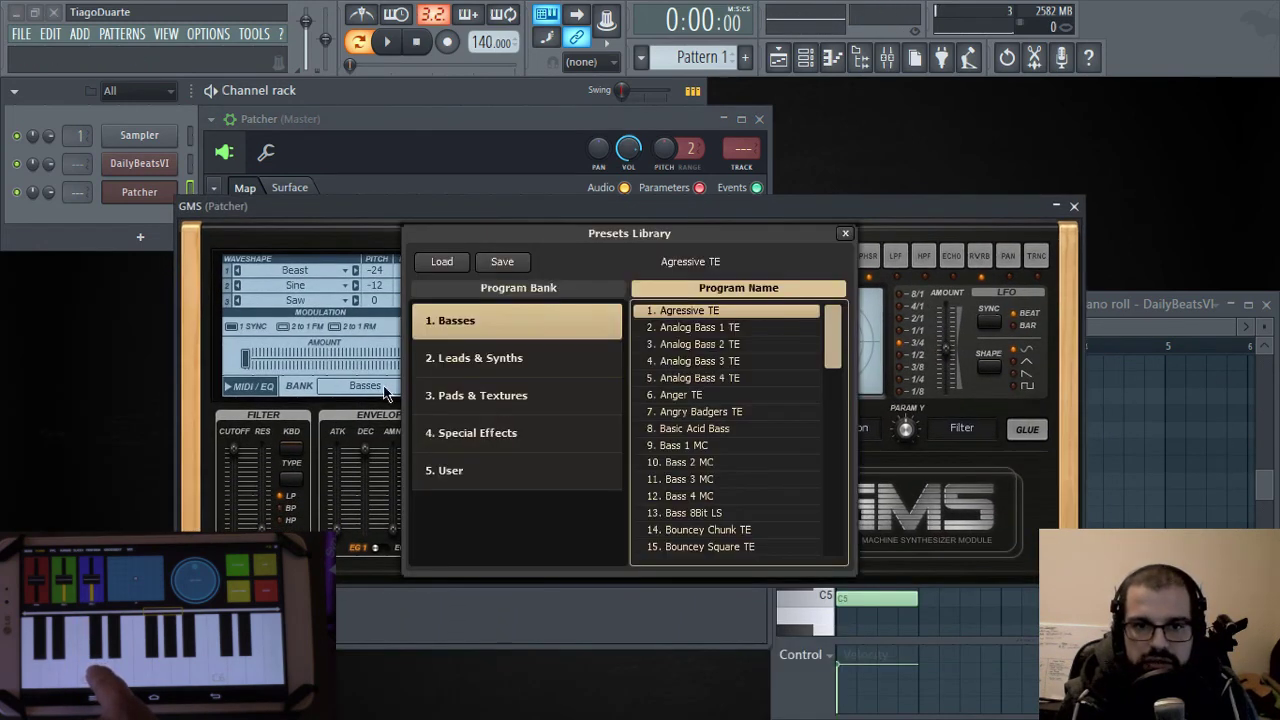
pyautogui.click(508, 368)
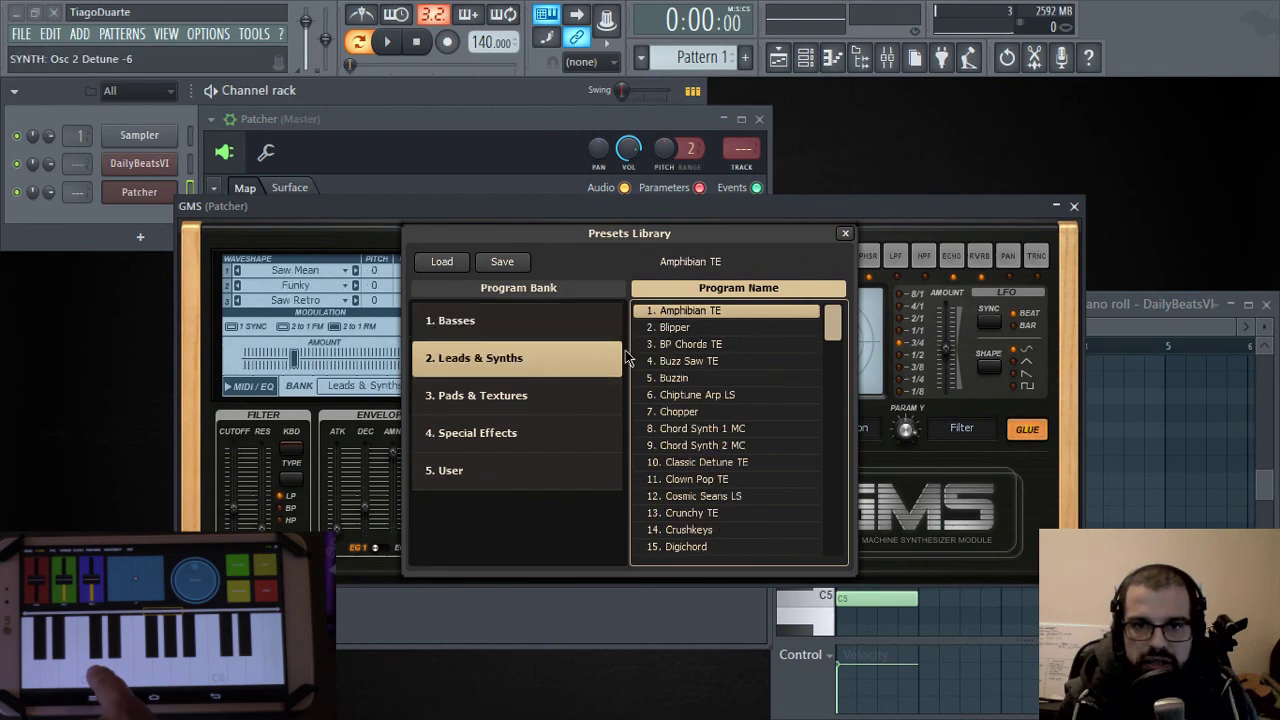
pyautogui.doubleClick(712, 314)
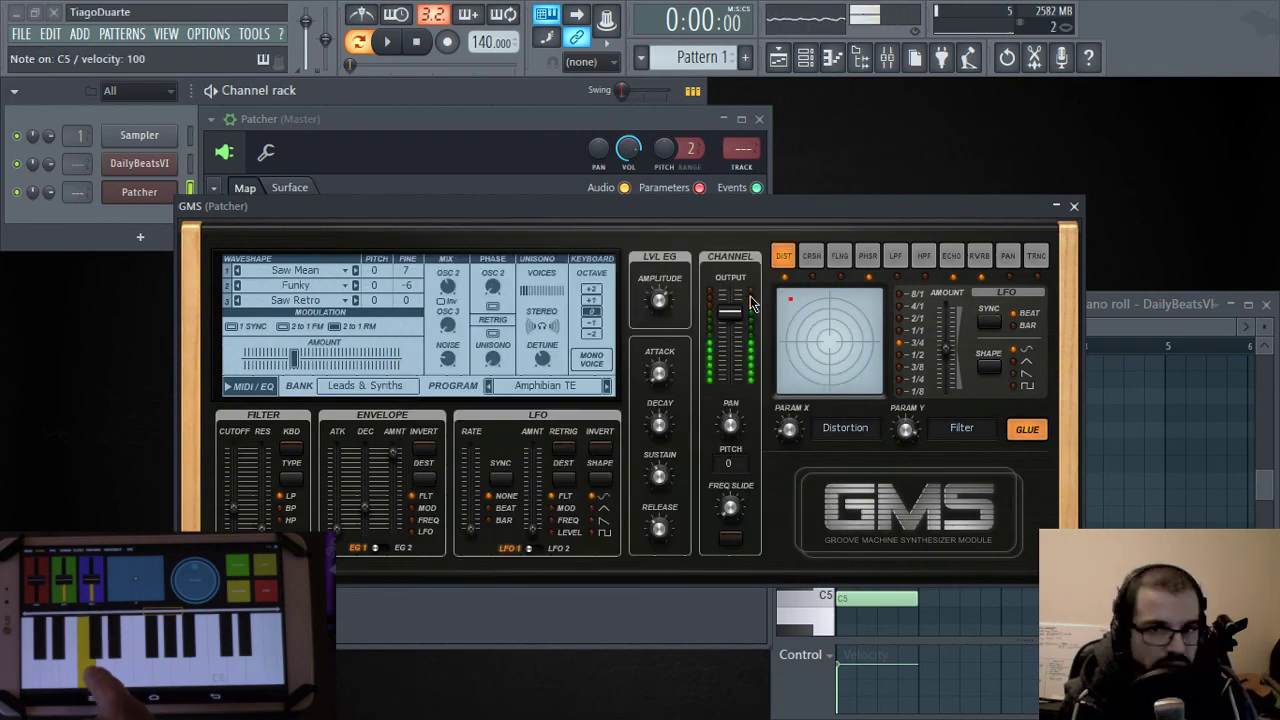
pyautogui.click(1074, 207)
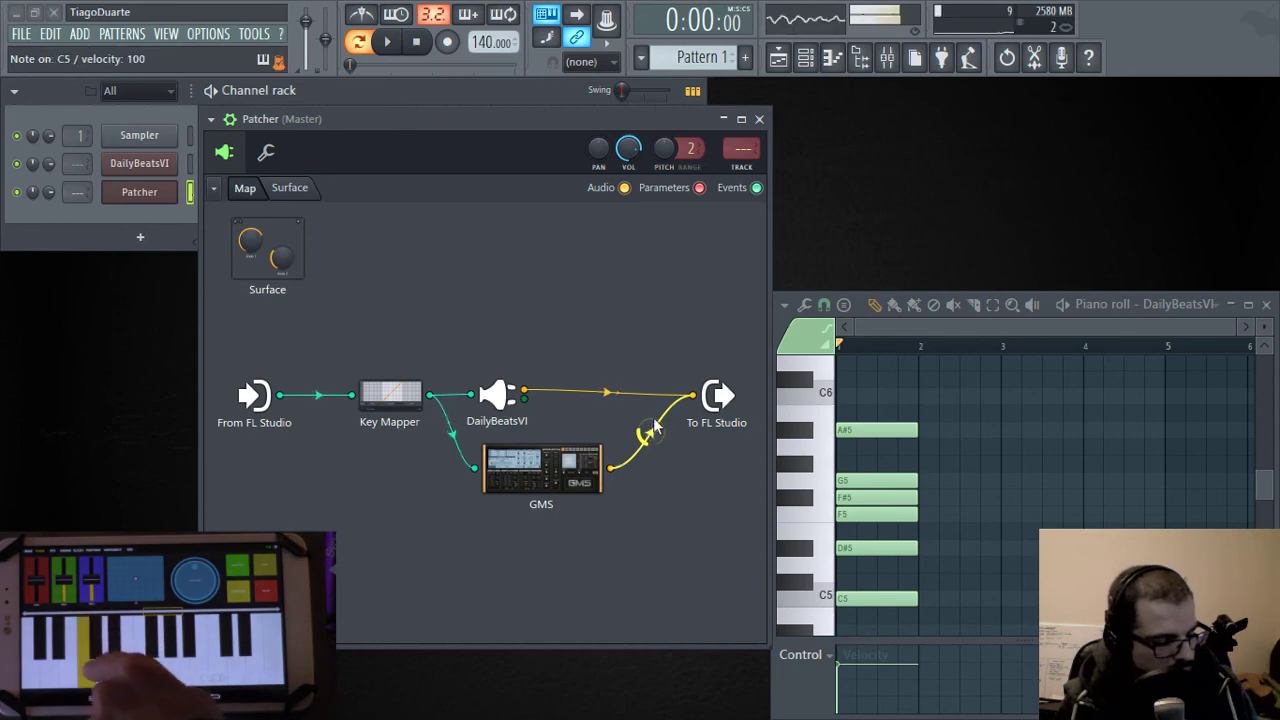
# Close the Patcher window, reopen it briefly to review the finished chain, then close it again.
pyautogui.click(759, 119)
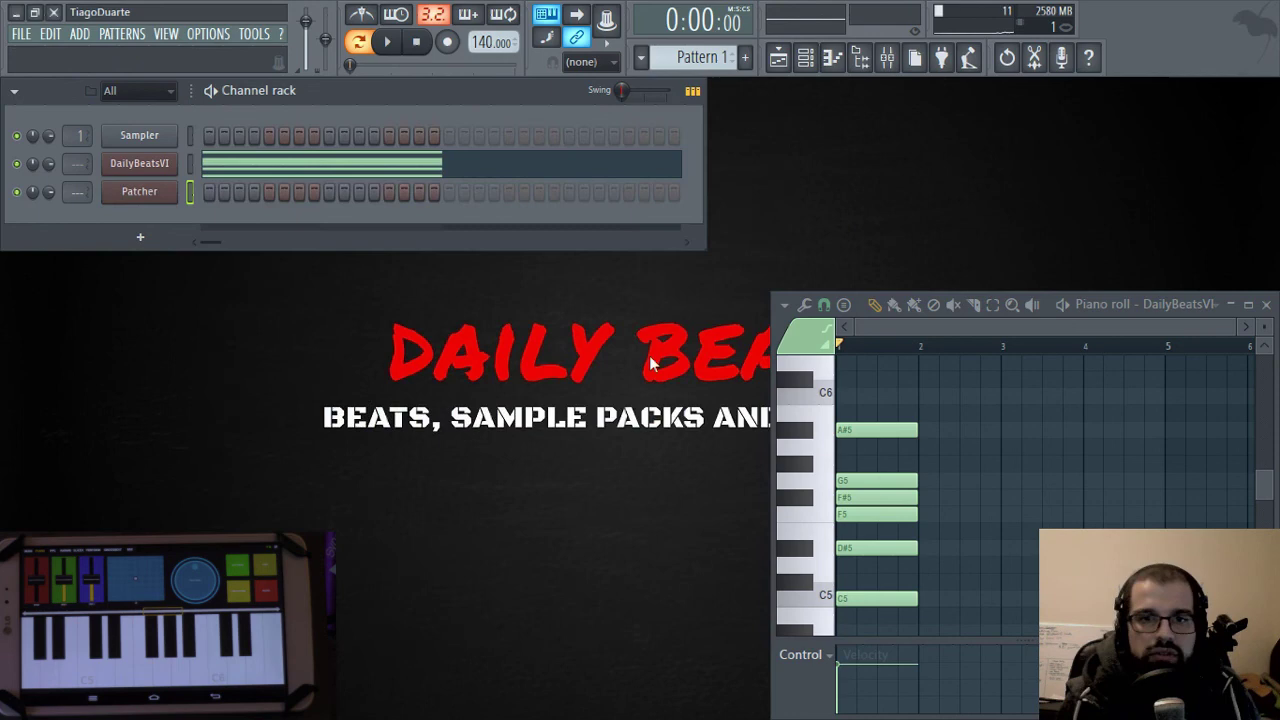
pyautogui.click(155, 193)
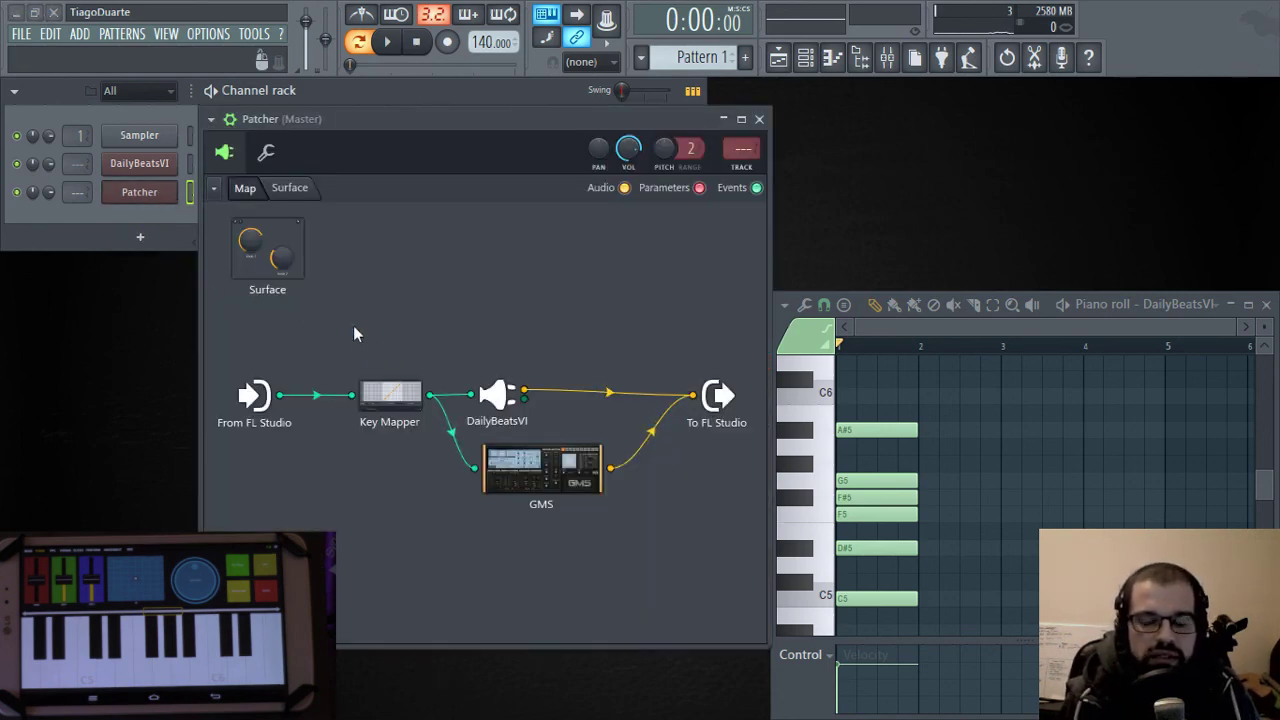
pyautogui.click(759, 119)
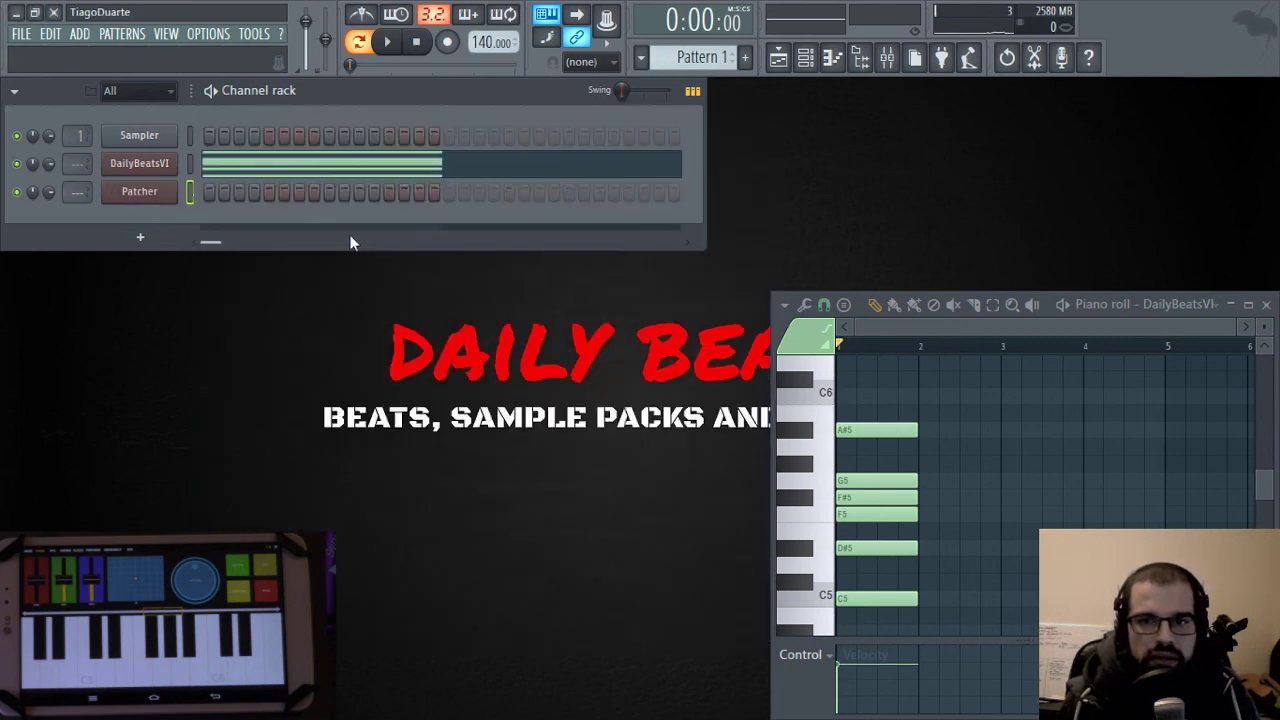